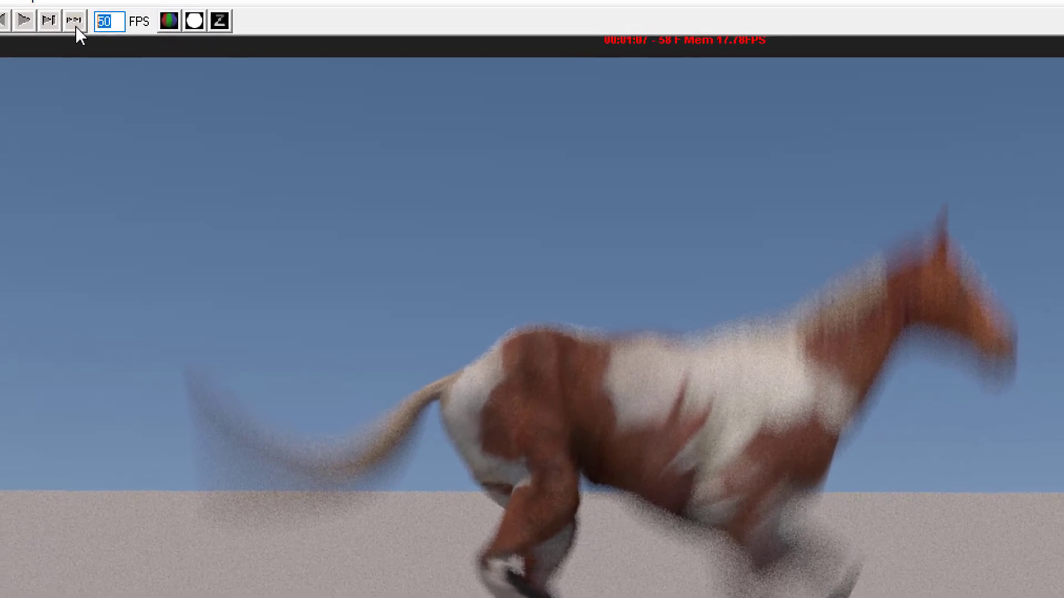
# Set the playback rate of the jumping horse image sequence to 20 FPS.
pyautogui.write('20')
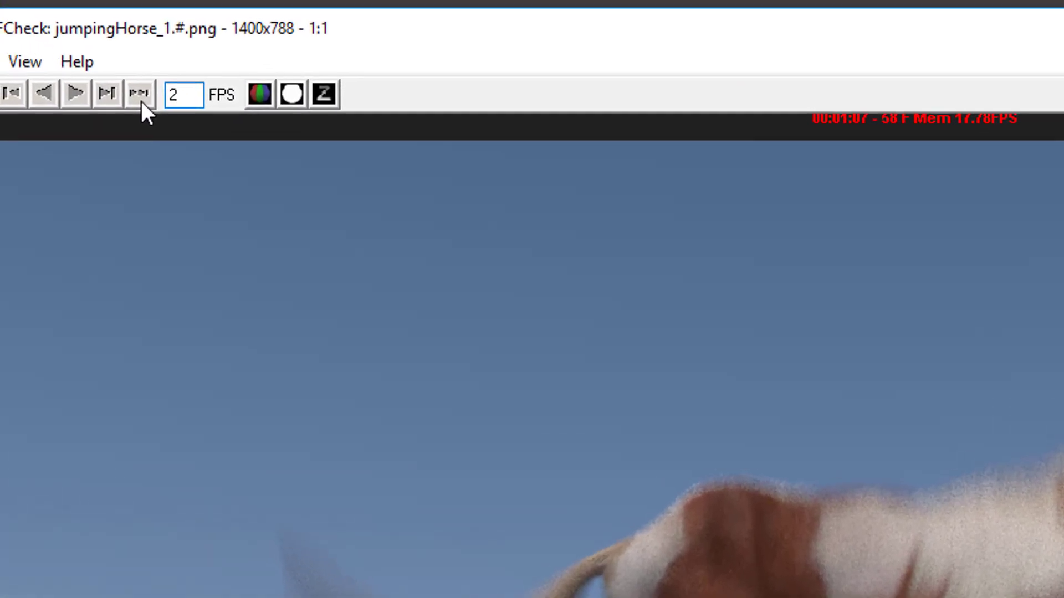
pyautogui.press('Return')
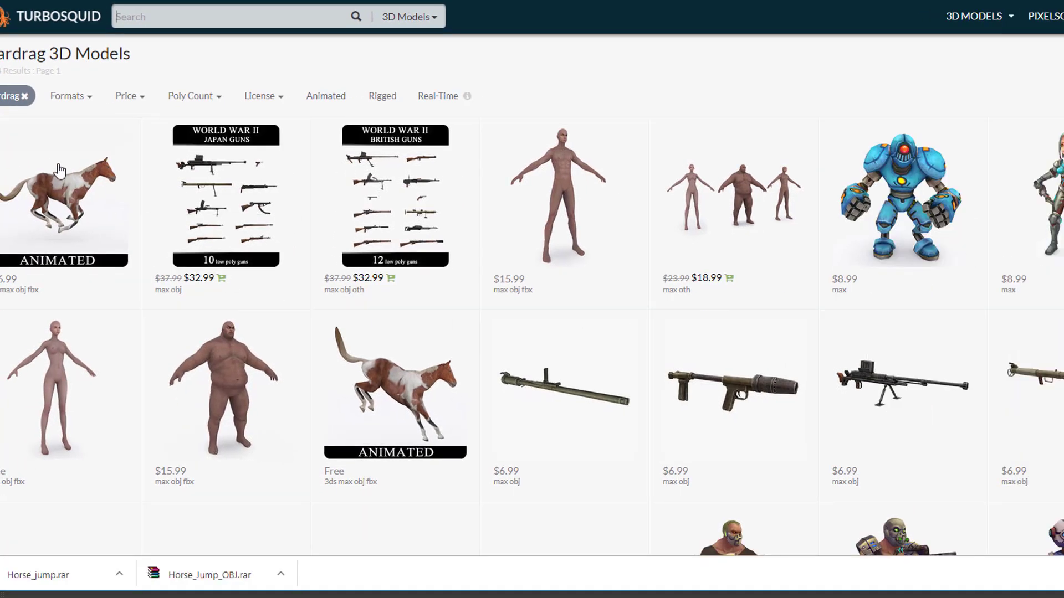
# On TurboSquid, open the free animated jumping horse and expand all of its available file formats in the downloads list.
pyautogui.moveTo(81, 218)
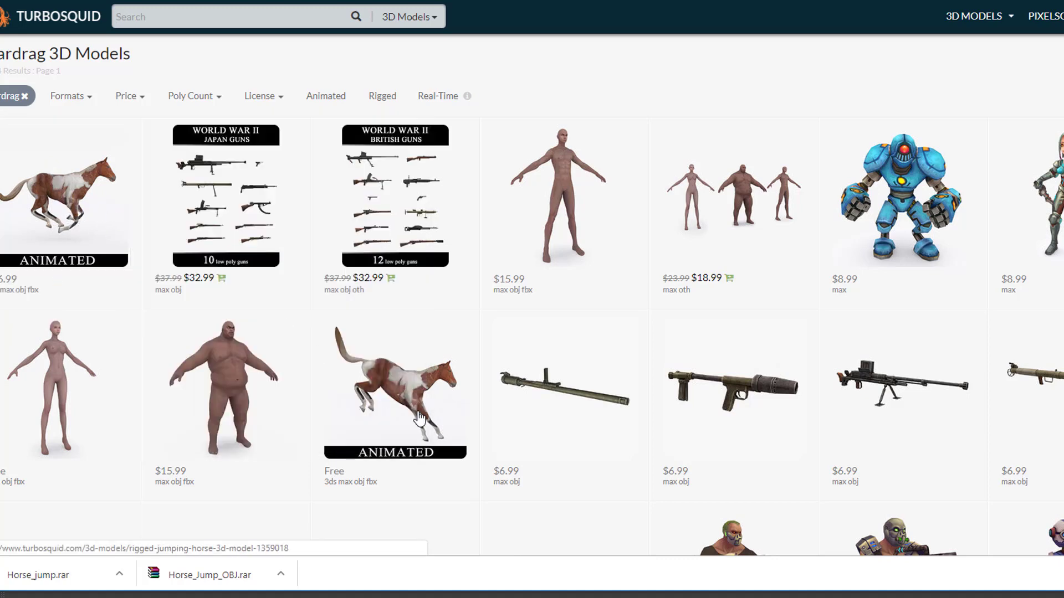
pyautogui.moveTo(423, 421)
pyautogui.moveTo(48, 187)
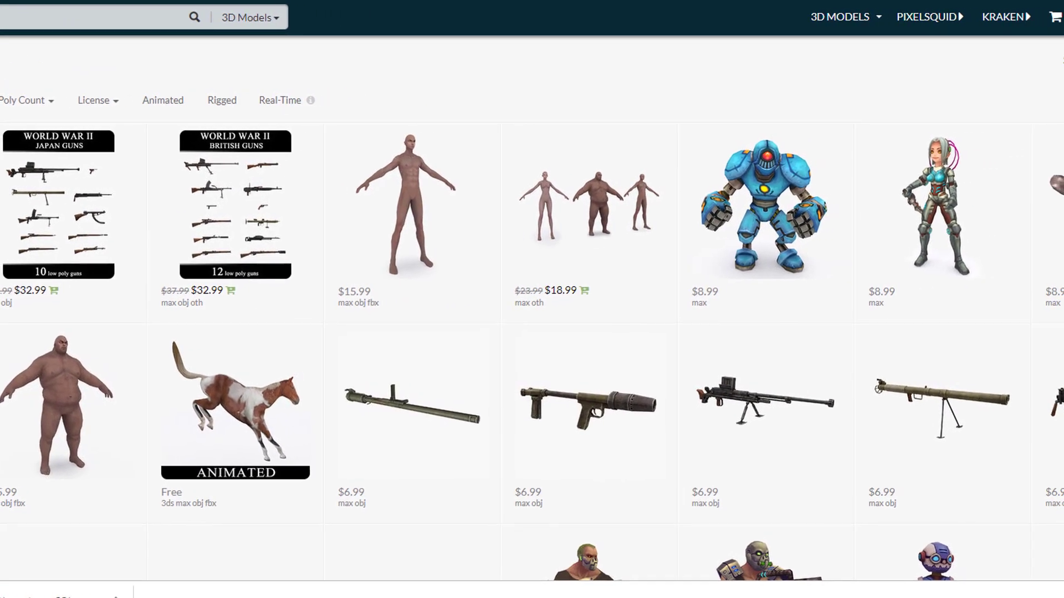
pyautogui.click(290, 398)
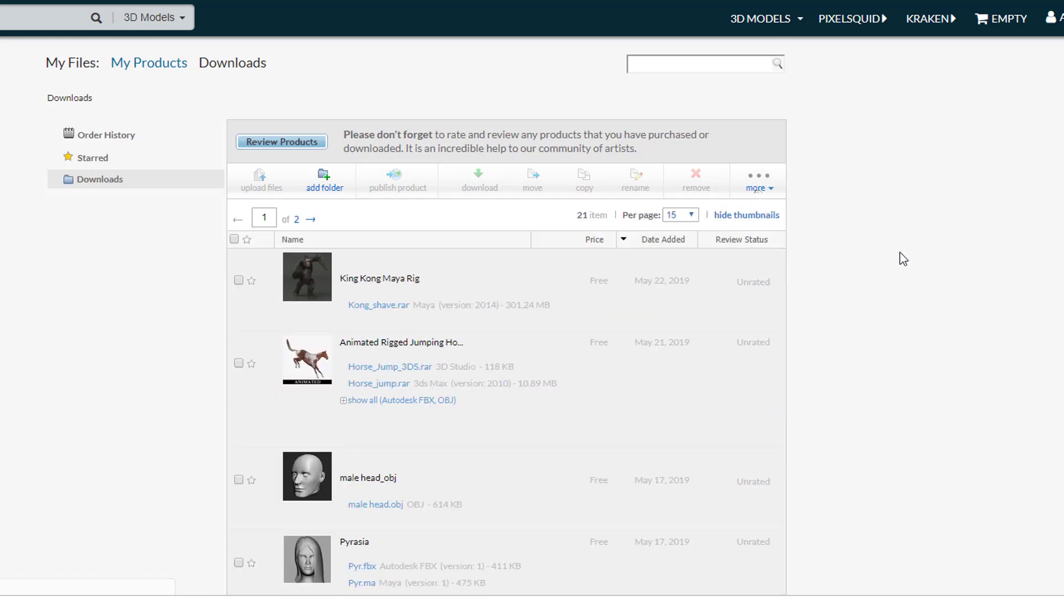
pyautogui.scroll(-3, 1047, 217)
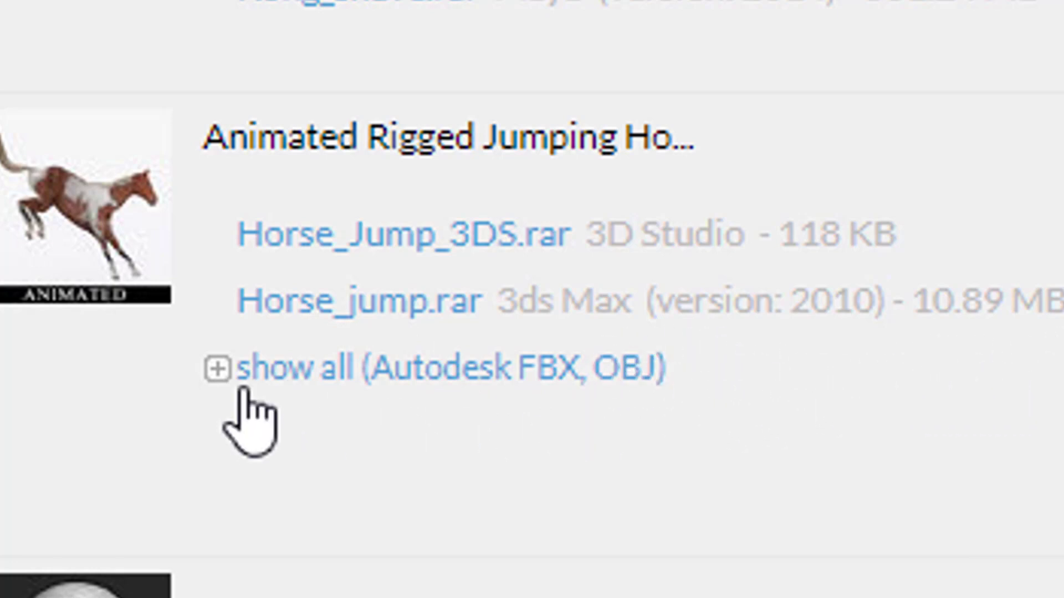
pyautogui.click(216, 373)
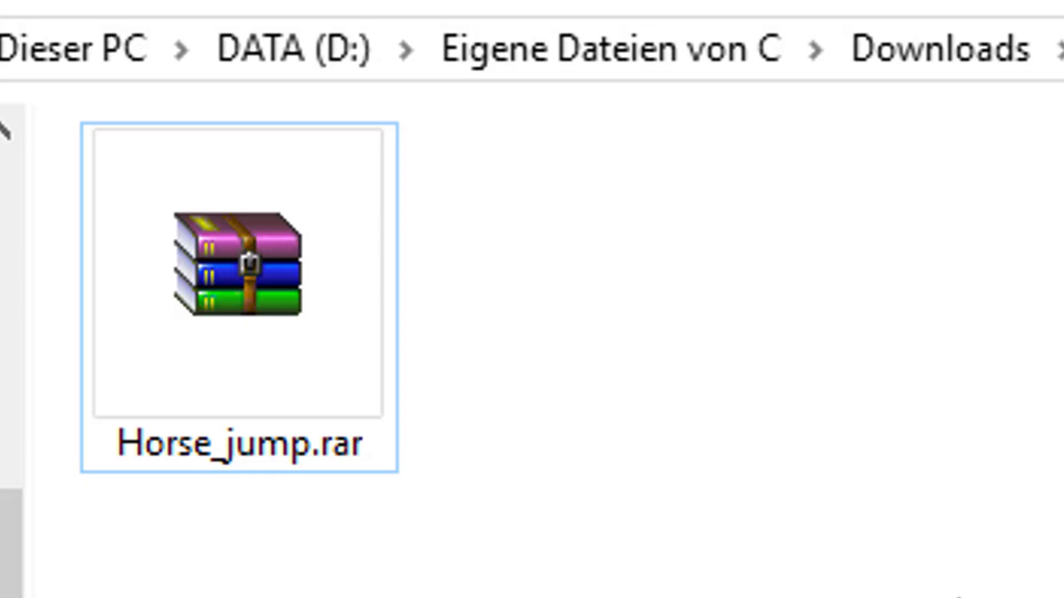
# In File Explorer, extract Horse_jump.rar into its own folder and inspect the extracted Horse_jump.max file.
pyautogui.rightClick(256, 289)
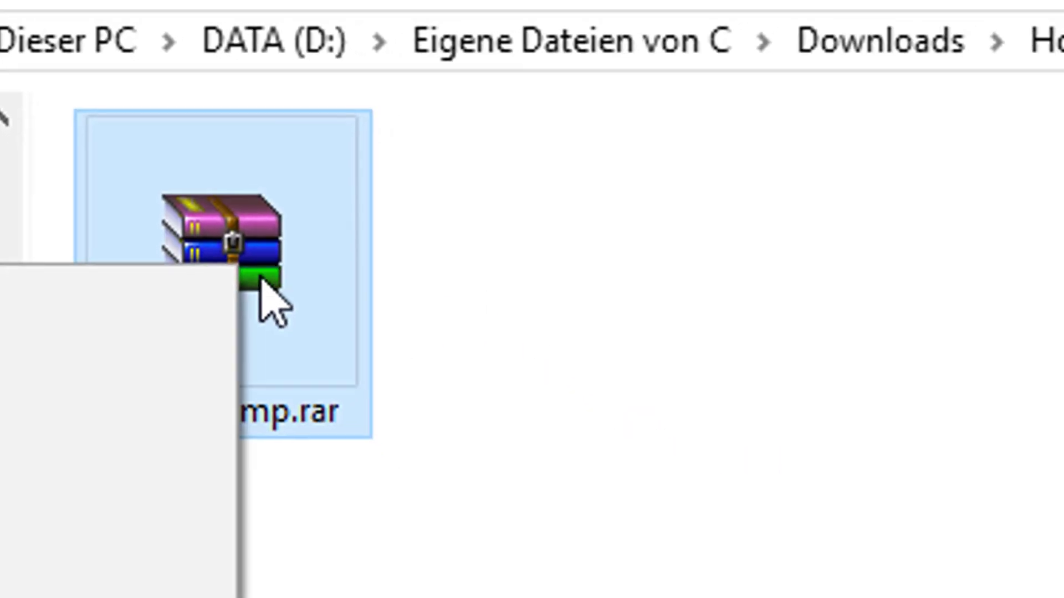
pyautogui.click(56, 427)
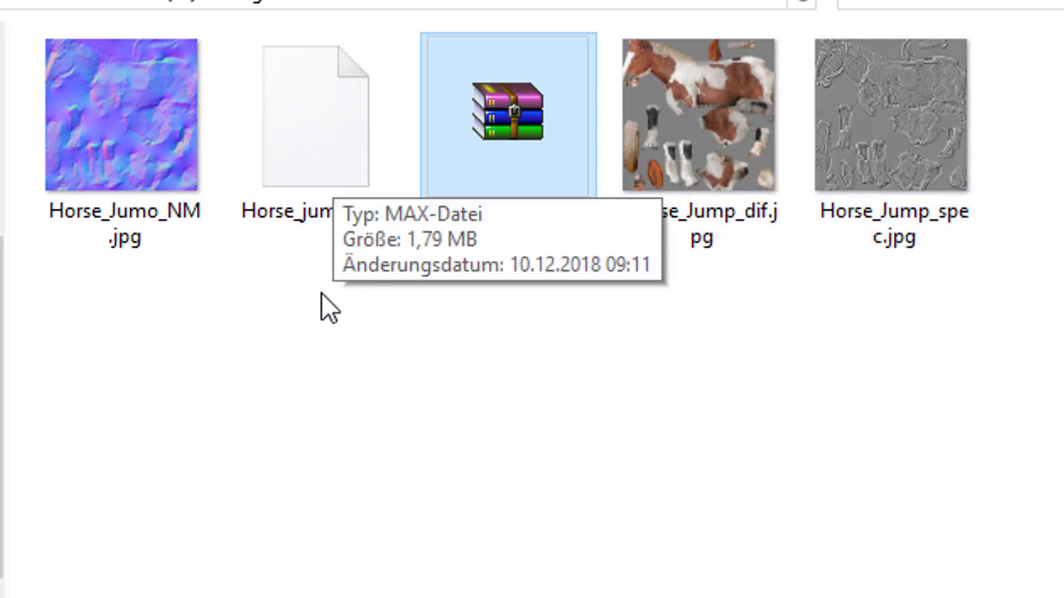
pyautogui.click(398, 338)
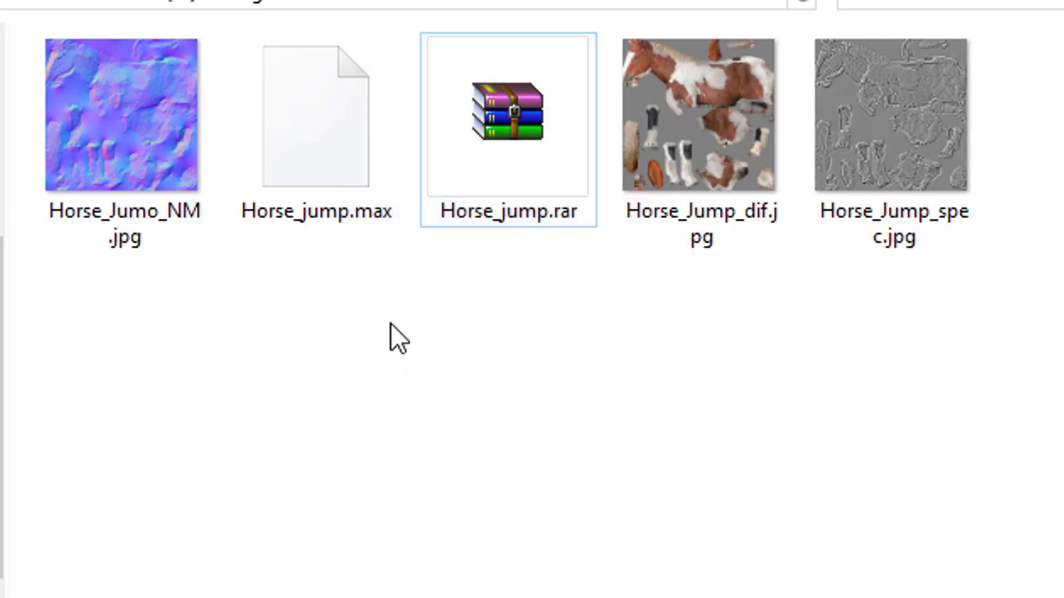
pyautogui.click(313, 179)
pyautogui.click(495, 169)
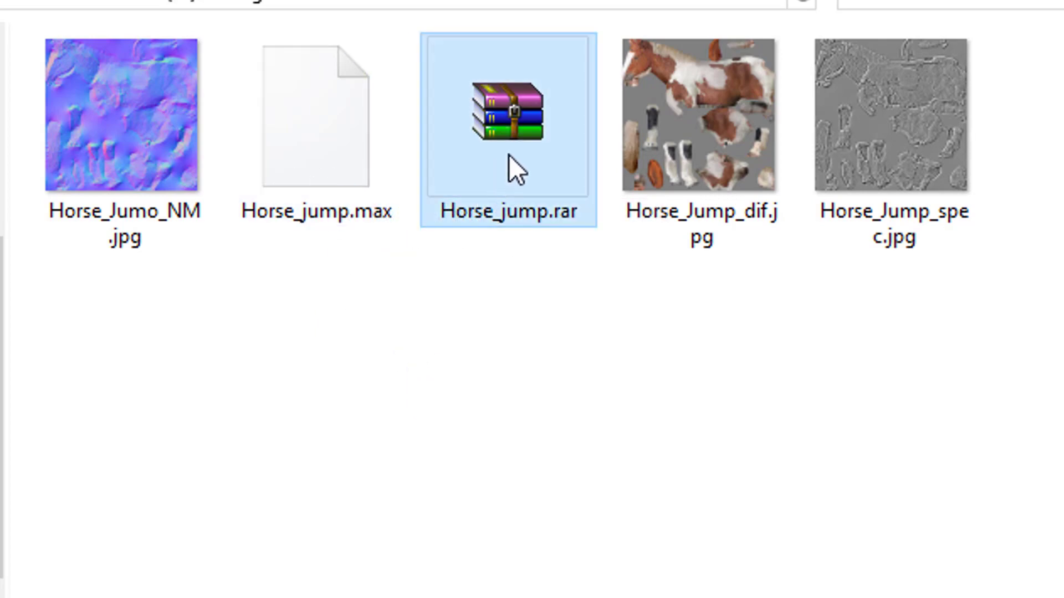
pyautogui.click(344, 162)
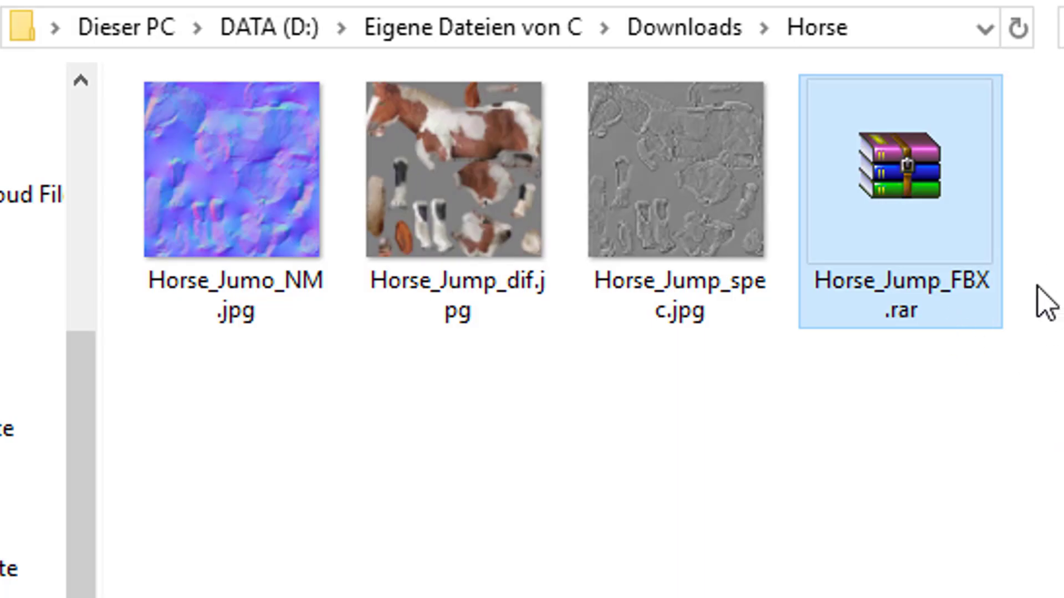
# Extract Horse_Jump_FBX.rar into the Horse folder and delete the archive.
pyautogui.rightClick(915, 165)
pyautogui.click(547, 288)
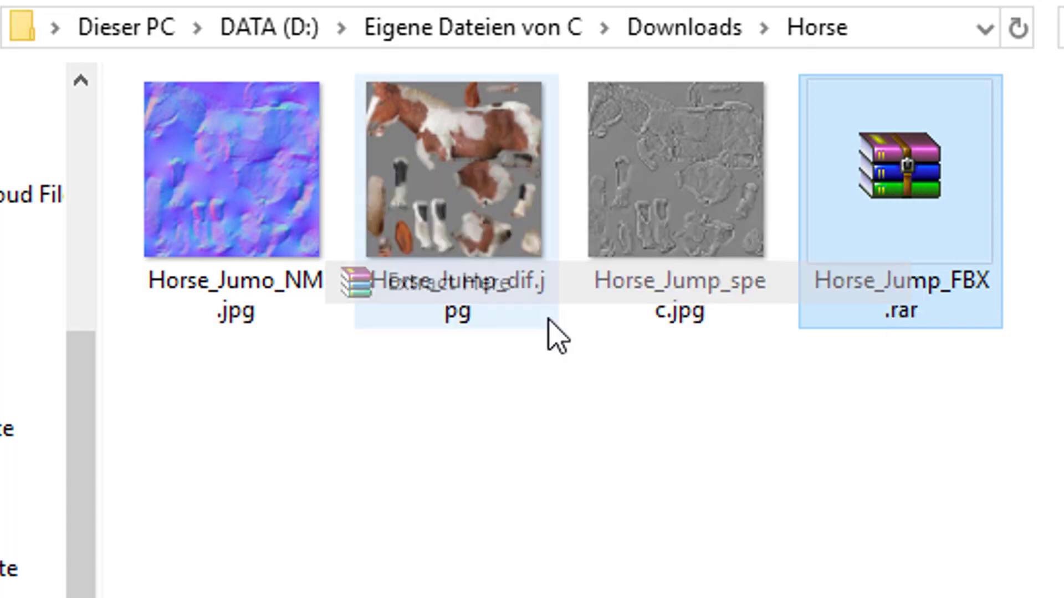
pyautogui.press('Delete')
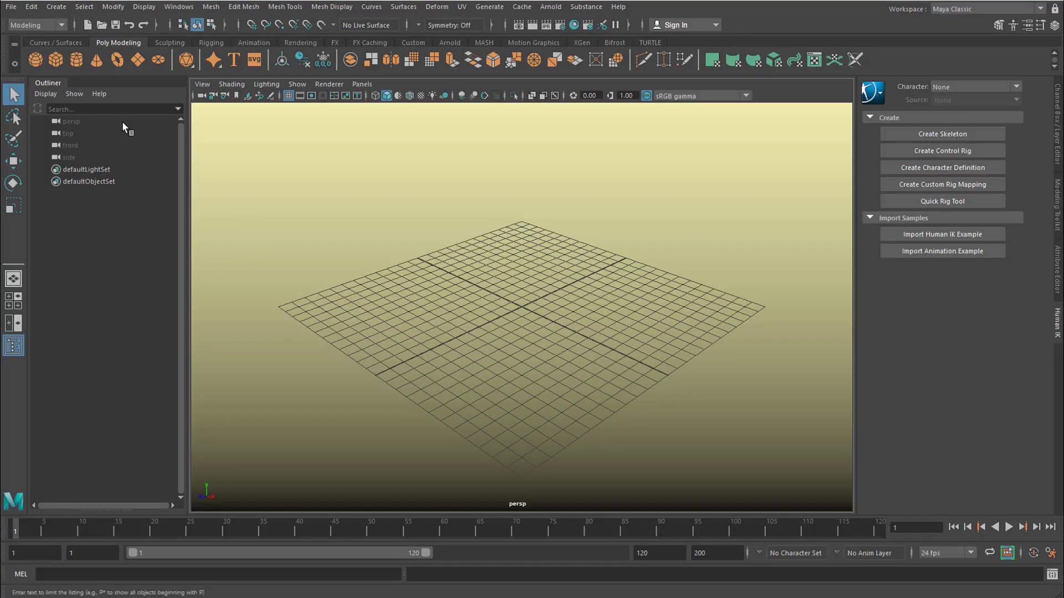
# In Maya, create a new project named JumpingHorse in the maya/projects location, keeping the default subfolders.
pyautogui.click(11, 8)
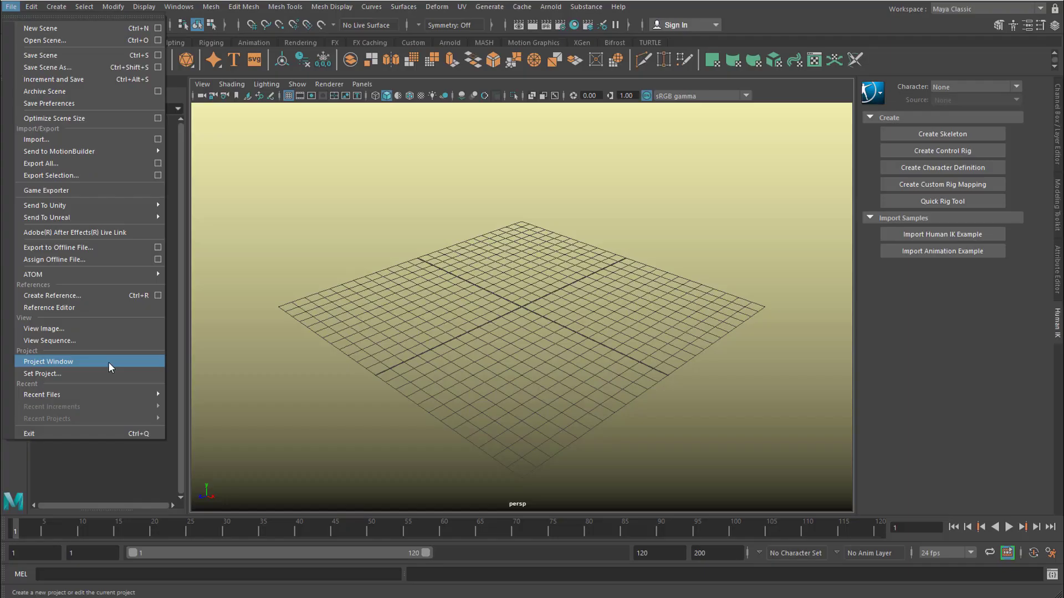
pyautogui.click(106, 364)
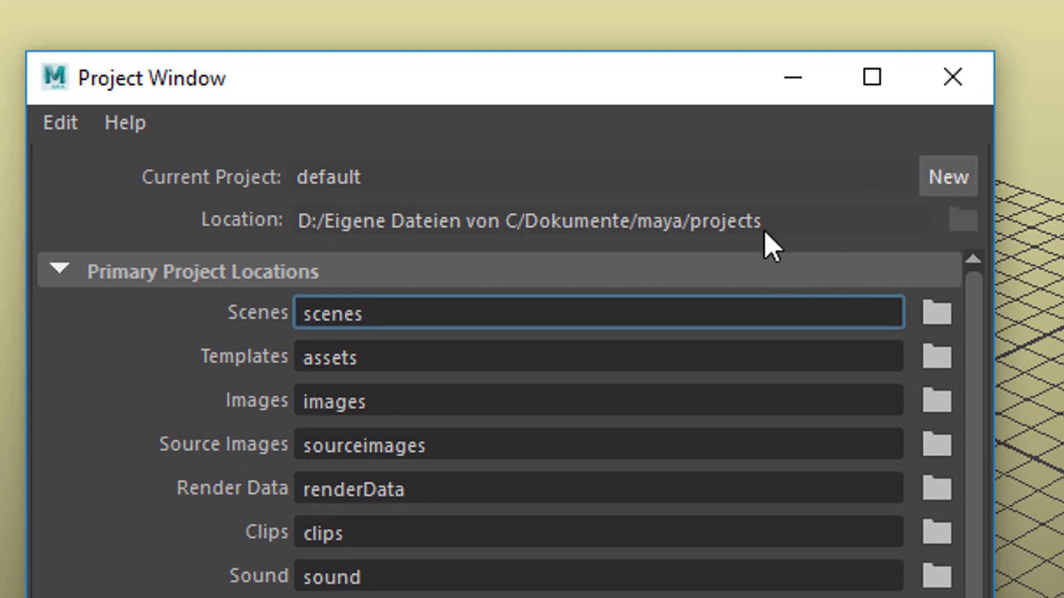
pyautogui.click(949, 178)
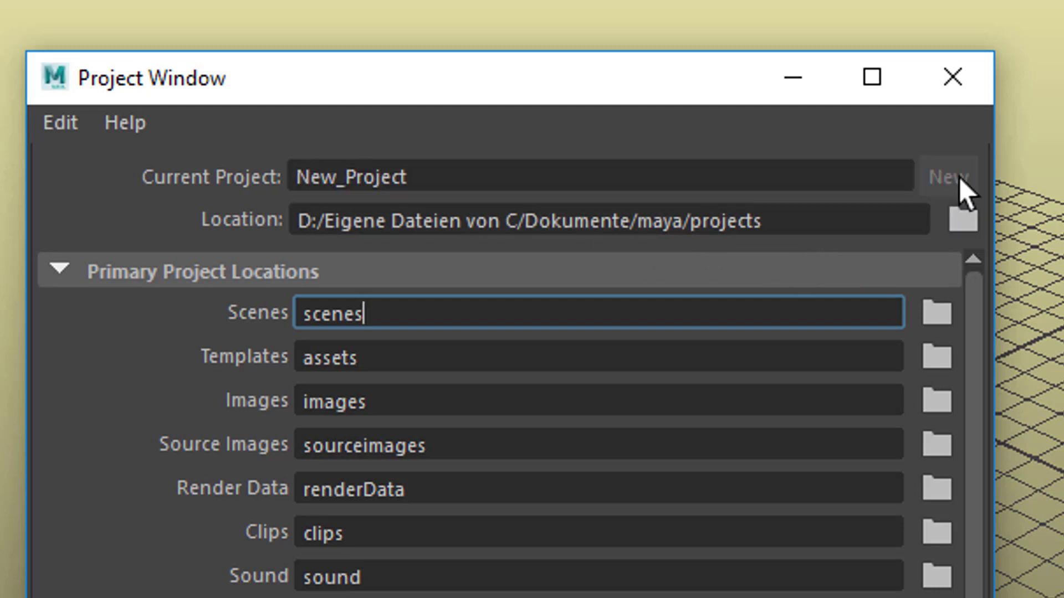
pyautogui.moveTo(406, 161); pyautogui.dragTo(305, 160)
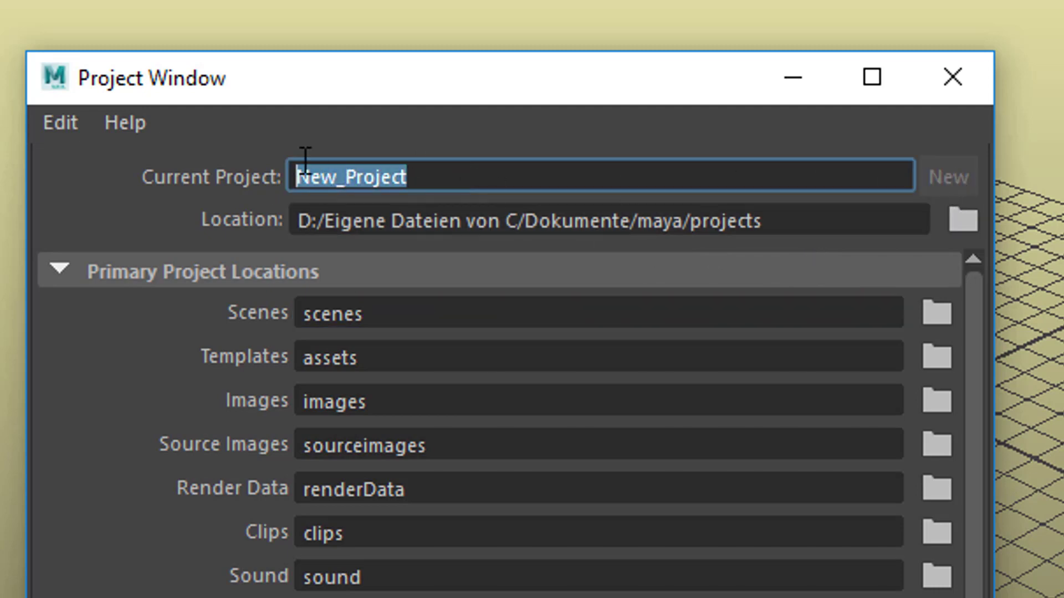
pyautogui.write('ju')
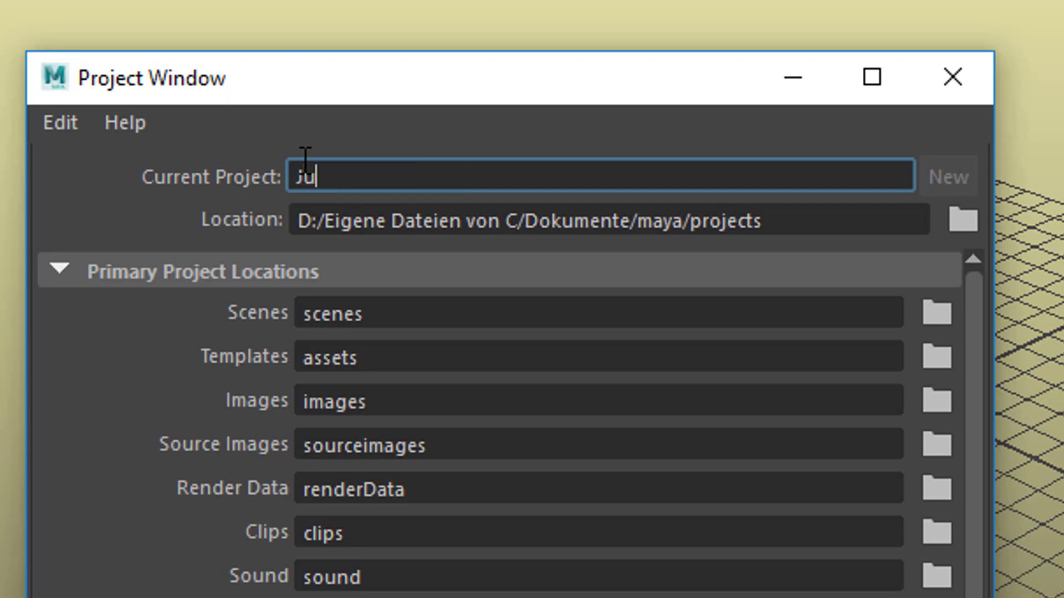
pyautogui.write('mpingHorse')
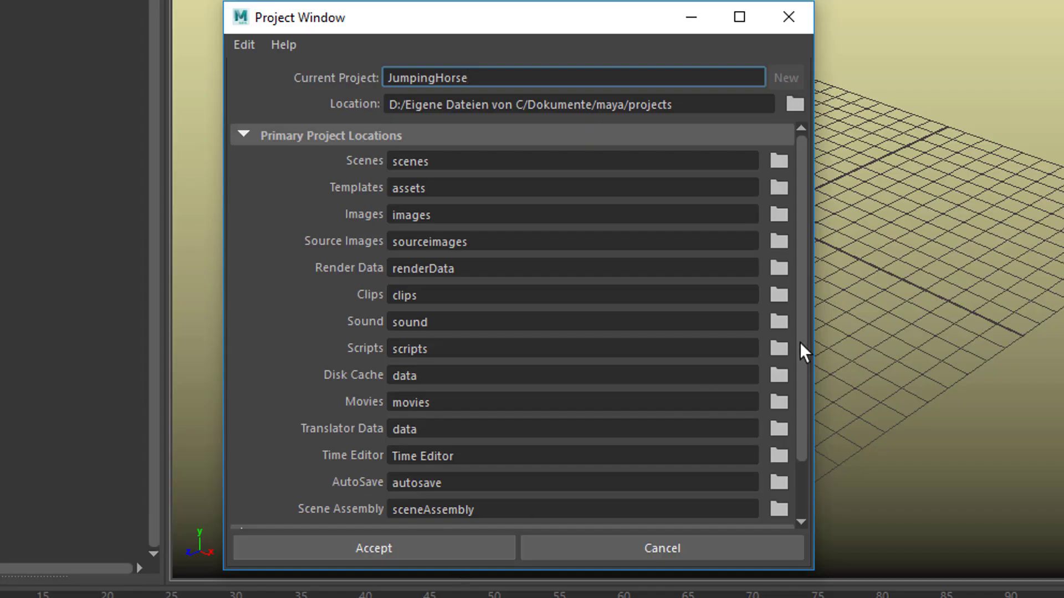
pyautogui.moveTo(799, 341)
pyautogui.mouseDown()
pyautogui.moveTo(807, 420)
pyautogui.moveTo(813, 356)
pyautogui.mouseUp()
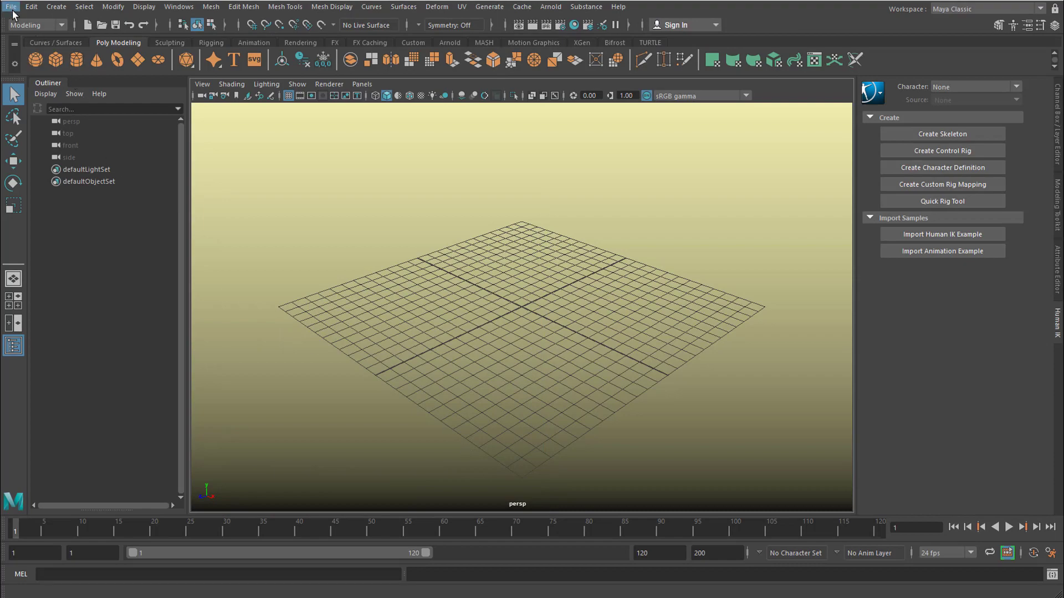
# Get the JumpingHorse scenes folder path from the open-scene dialog and move Horse_Jump_FBX.FBX into that folder in File Explorer.
pyautogui.click(11, 8)
pyautogui.click(75, 41)
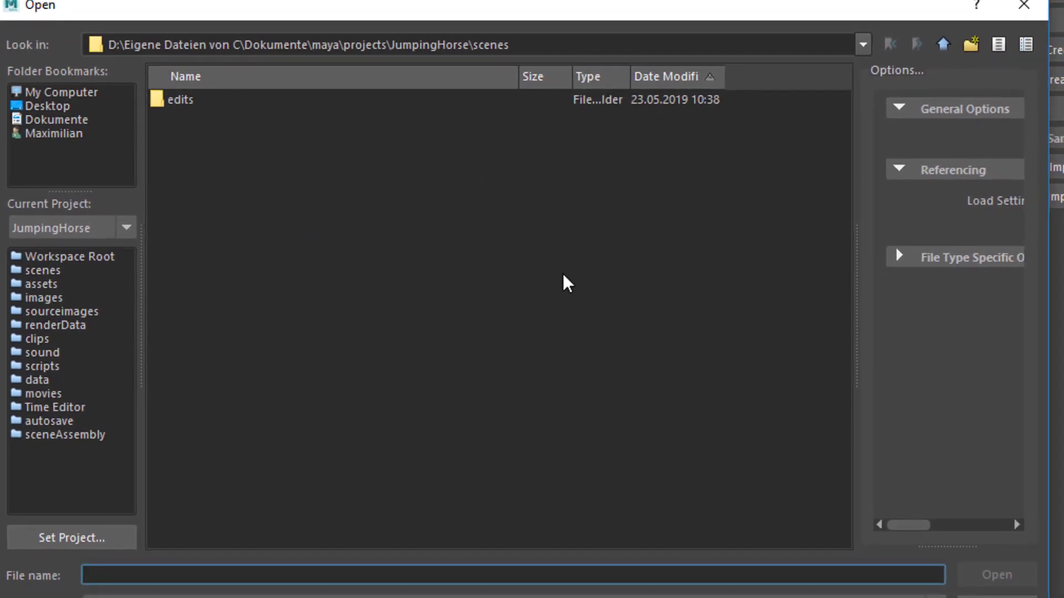
pyautogui.moveTo(528, 38); pyautogui.dragTo(105, 46)
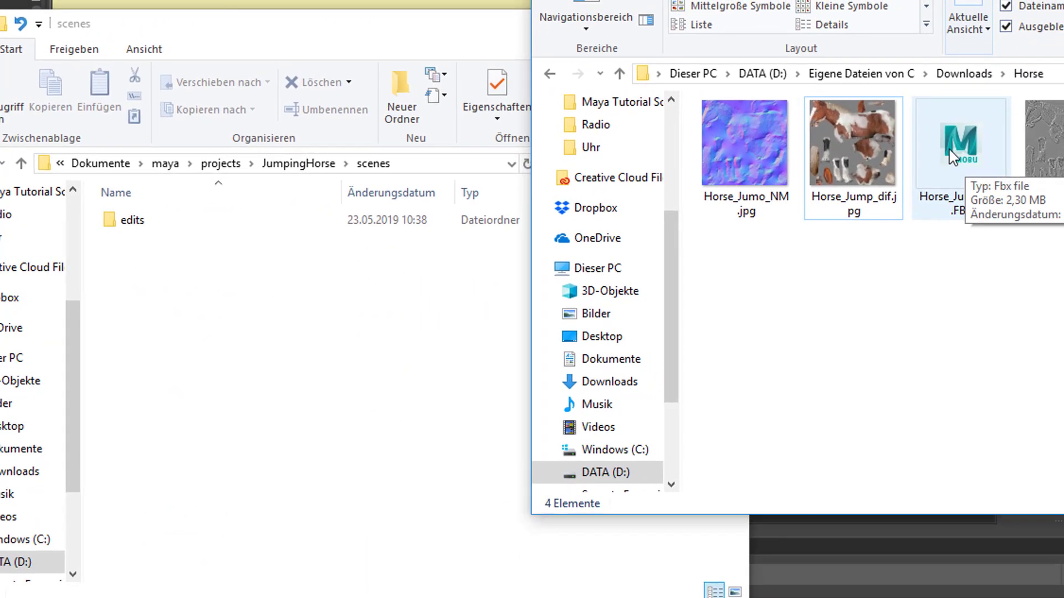
pyautogui.moveTo(951, 157); pyautogui.dragTo(297, 429)
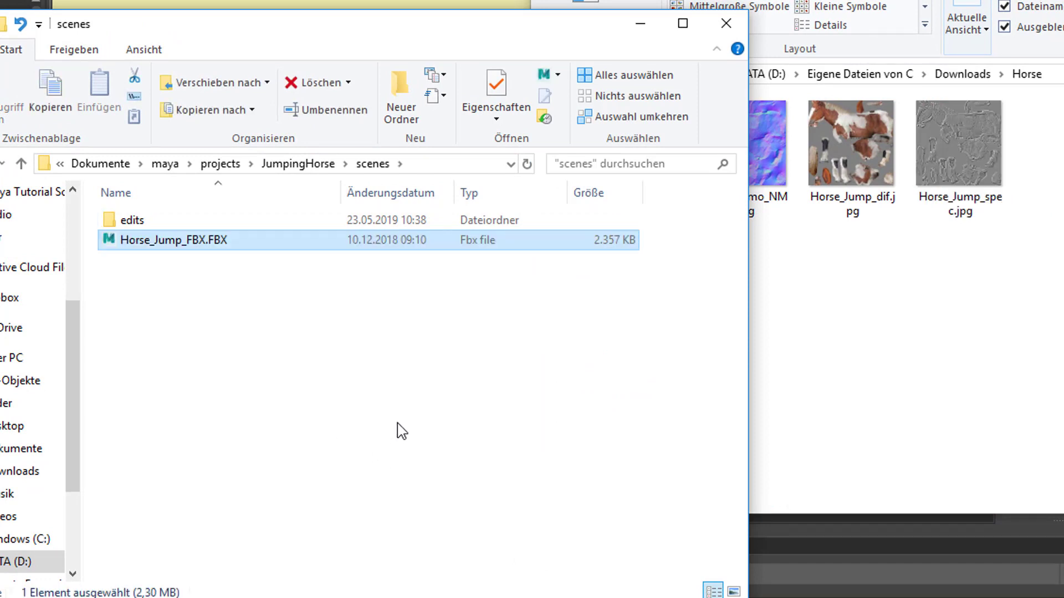
# Move the normal, diffuse and specular horse textures into the project's sourceimages folder, then return to Maya and dismiss the open-scene dialog.
pyautogui.click(291, 165)
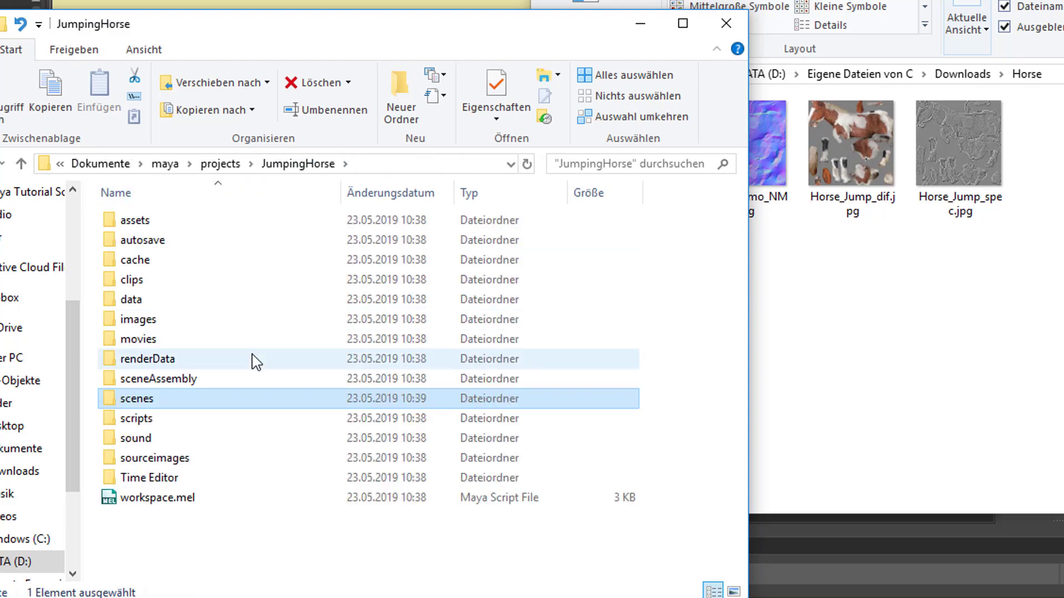
pyautogui.doubleClick(121, 459)
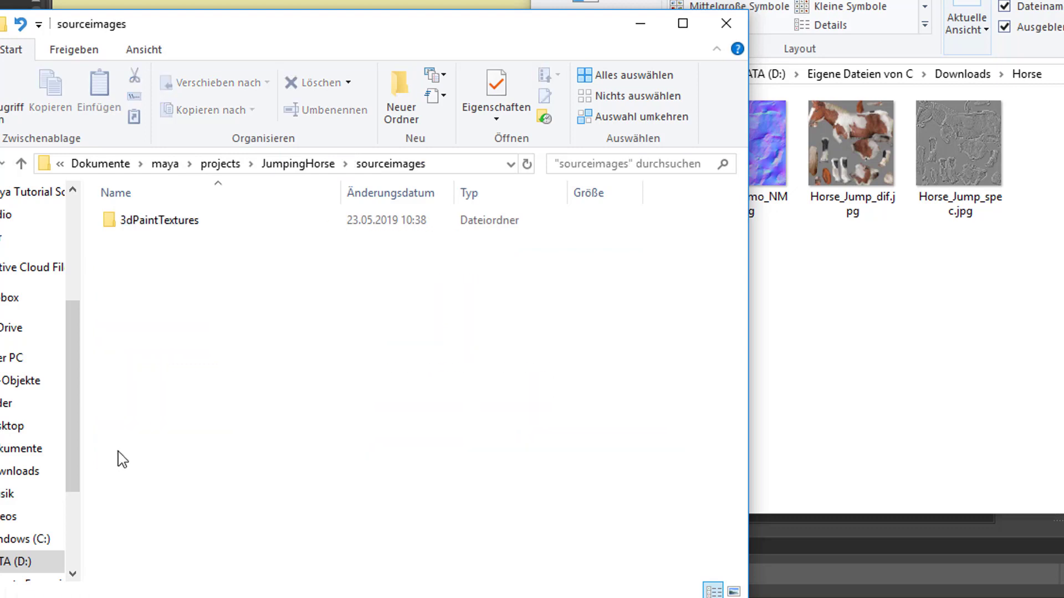
pyautogui.click(1026, 334)
pyautogui.moveTo(1041, 238); pyautogui.dragTo(392, 388)
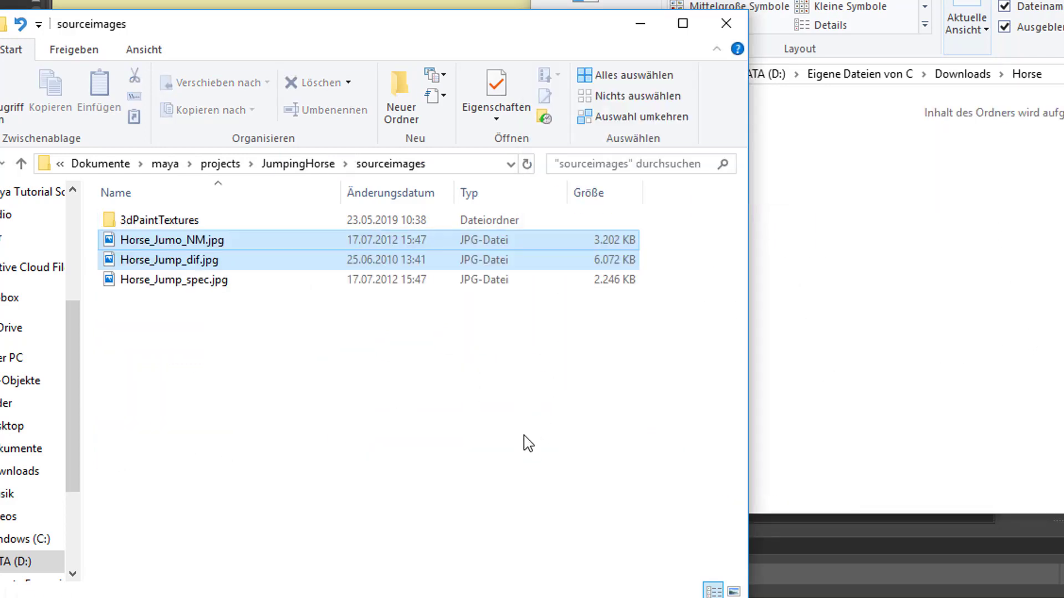
pyautogui.click(640, 25)
pyautogui.click(630, 377)
pyautogui.press('Escape')
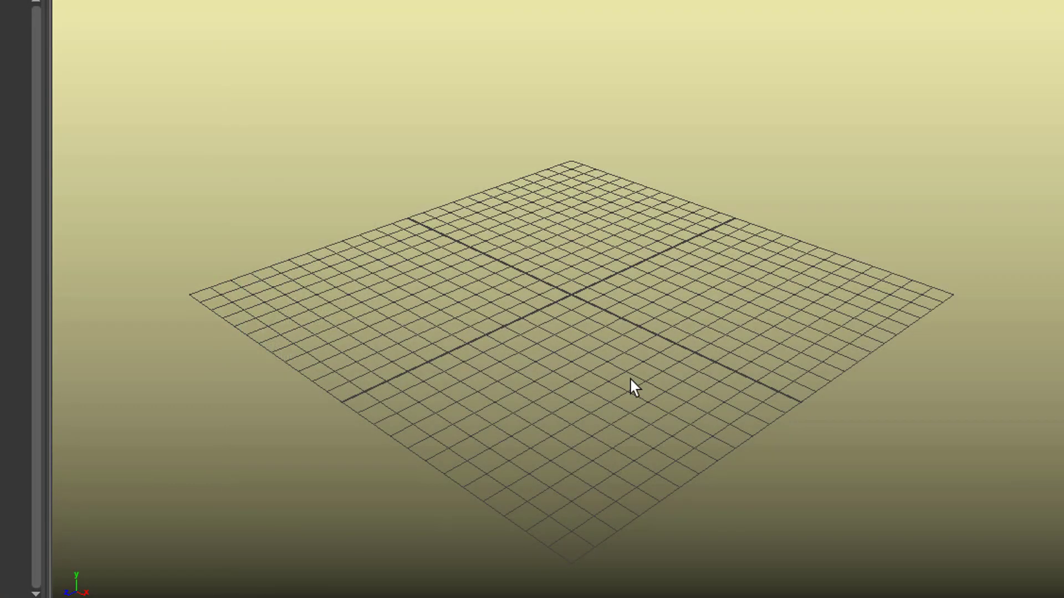
# Open Horse_Jump_FBX.FBX from the project's scenes folder with the file type set to All Files, discarding changes to the untitled scene.
pyautogui.hotkey('ctrl', 'o')
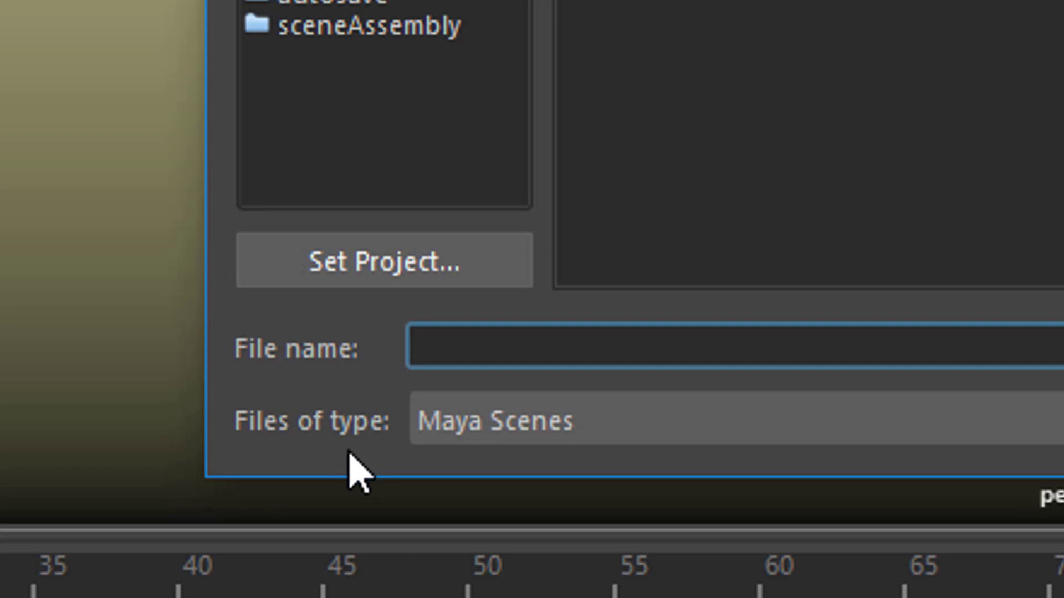
pyautogui.click(706, 435)
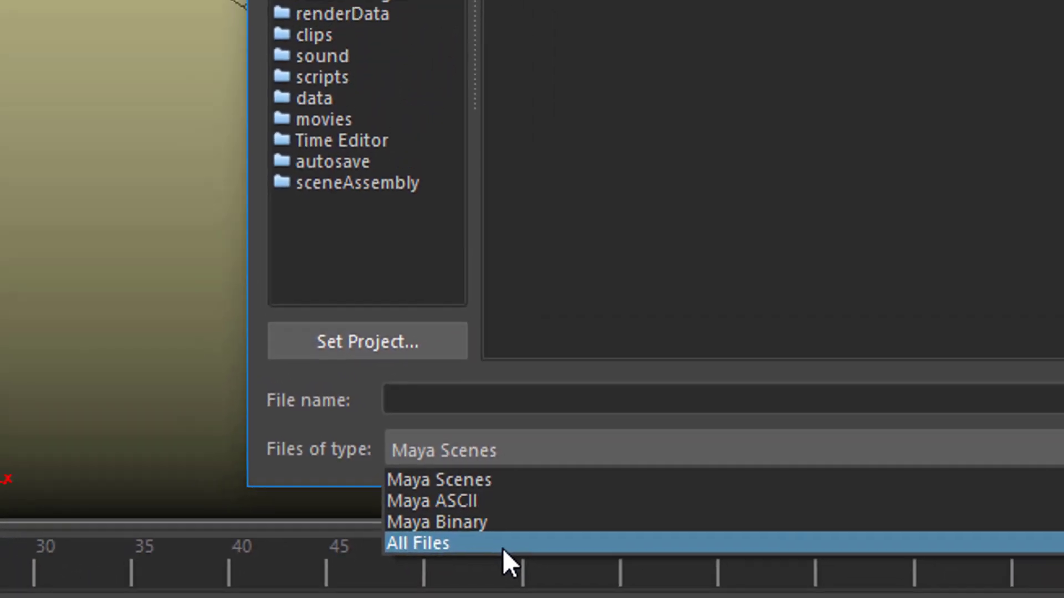
pyautogui.click(545, 552)
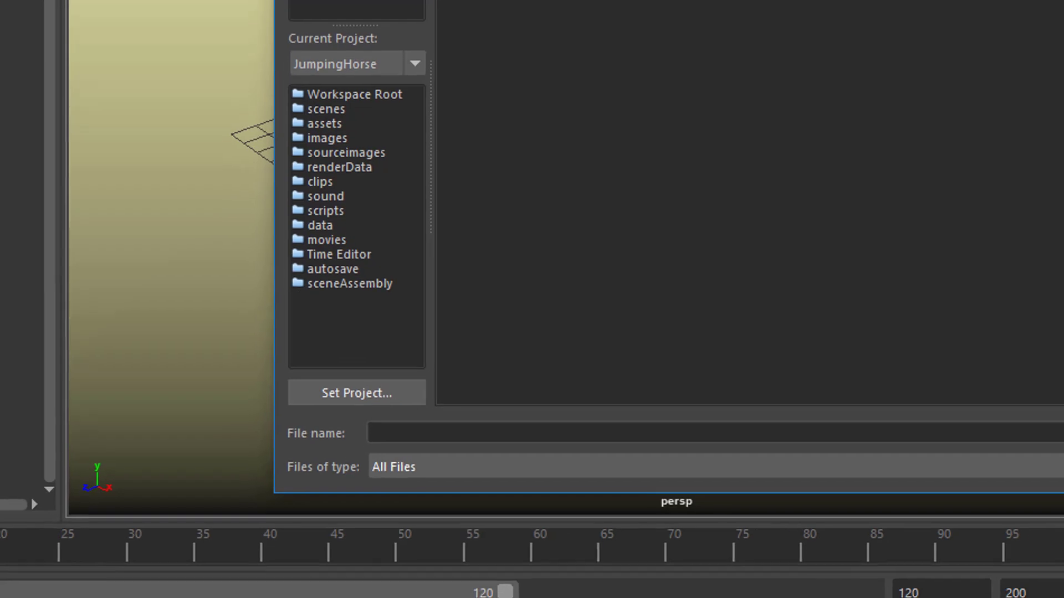
pyautogui.click(554, 1)
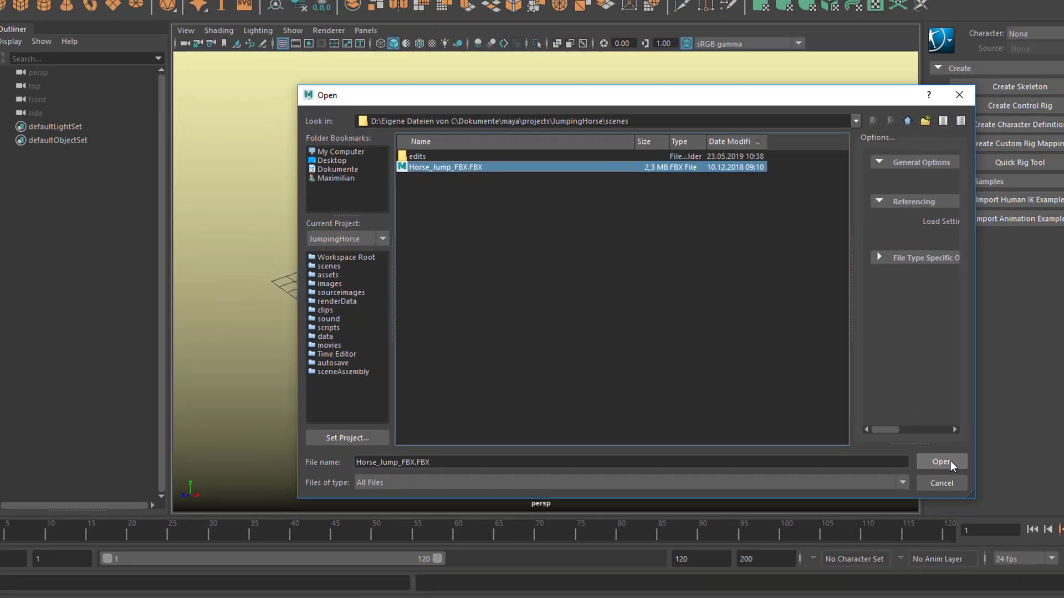
pyautogui.click(1063, 443)
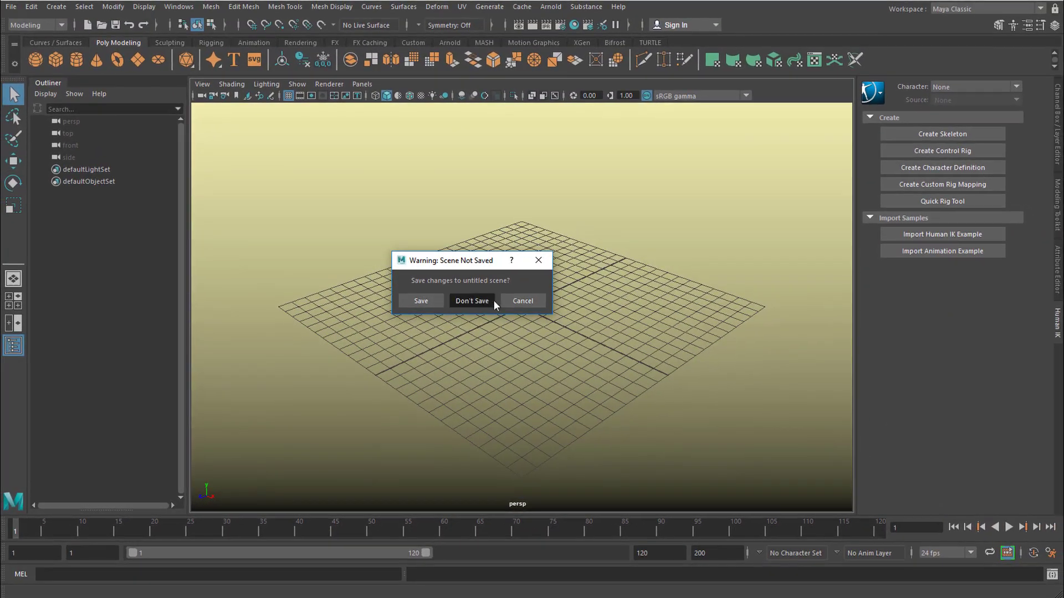
pyautogui.click(492, 300)
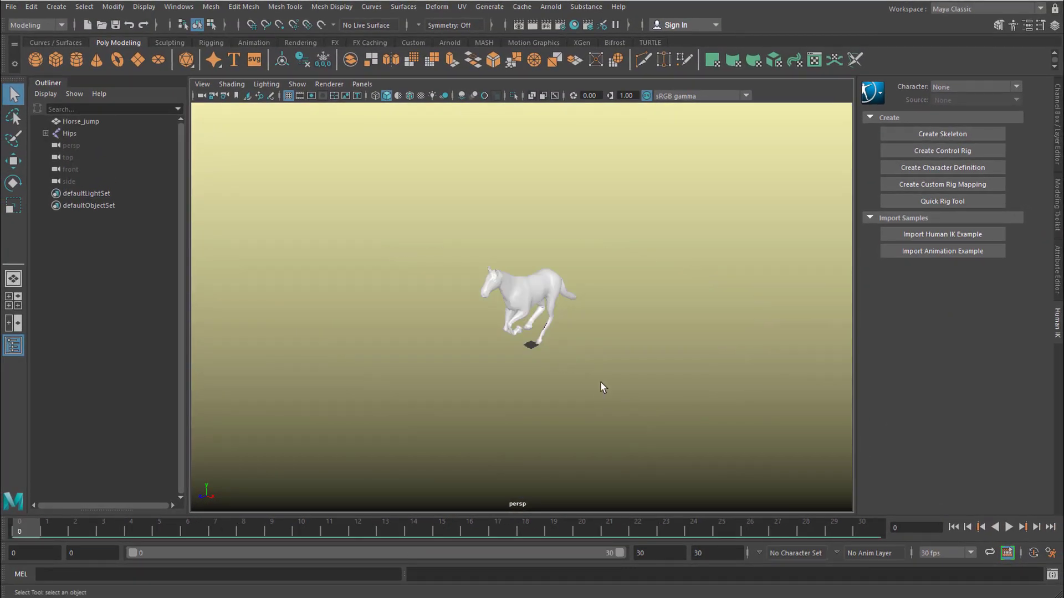
pyautogui.moveTo(593, 397)
pyautogui.keyDown('alt'); pyautogui.mouseDown()
pyautogui.moveTo(546, 428)
pyautogui.moveTo(586, 402)
pyautogui.mouseUp(); pyautogui.keyUp('alt')
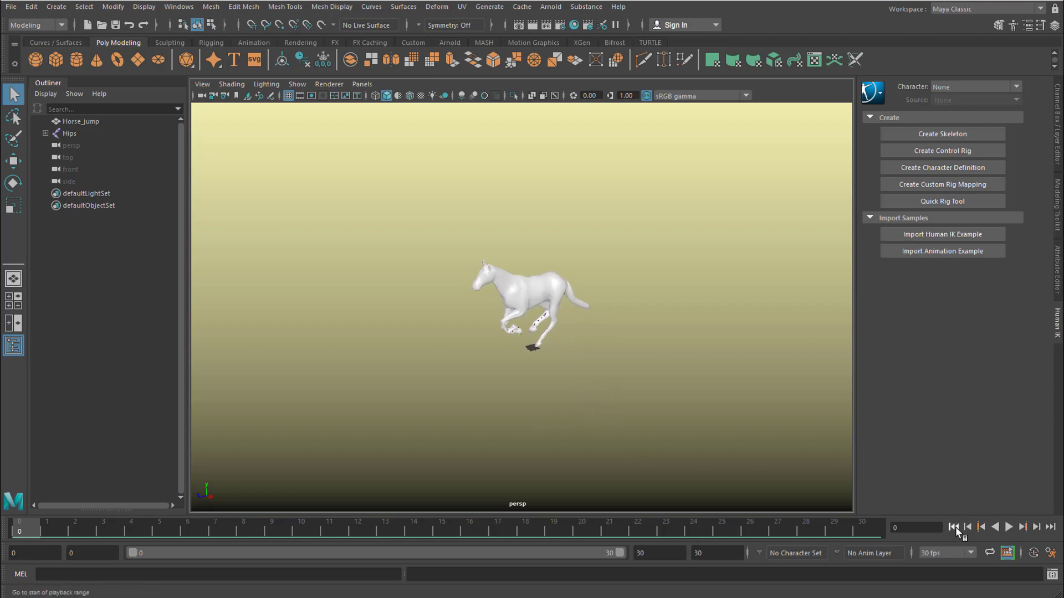
# Extend the playback range to end at frame 100 and play the horse's jump animation through it.
pyautogui.click(1008, 528)
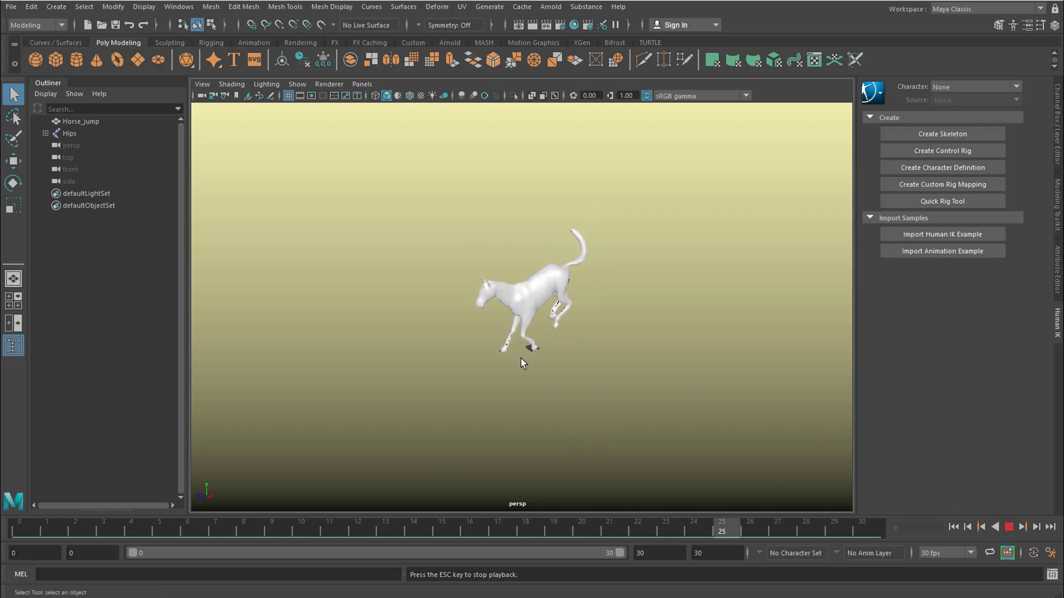
pyautogui.keyDown('alt'); pyautogui.moveTo(404, 384); pyautogui.dragTo(592, 372); pyautogui.keyUp('alt')
pyautogui.click(644, 551)
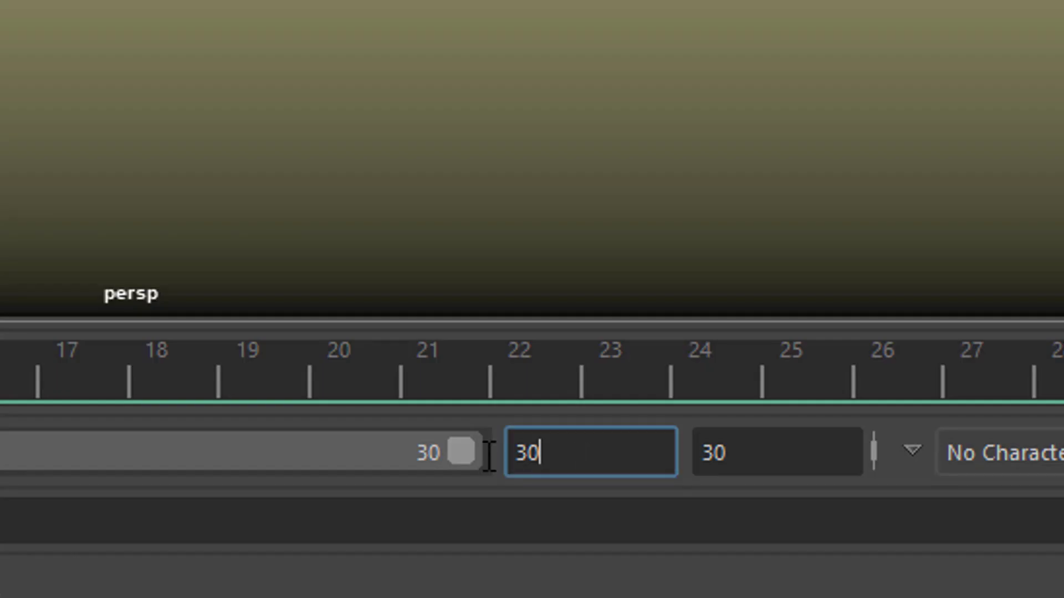
pyautogui.doubleClick(644, 551)
pyautogui.press('Return')
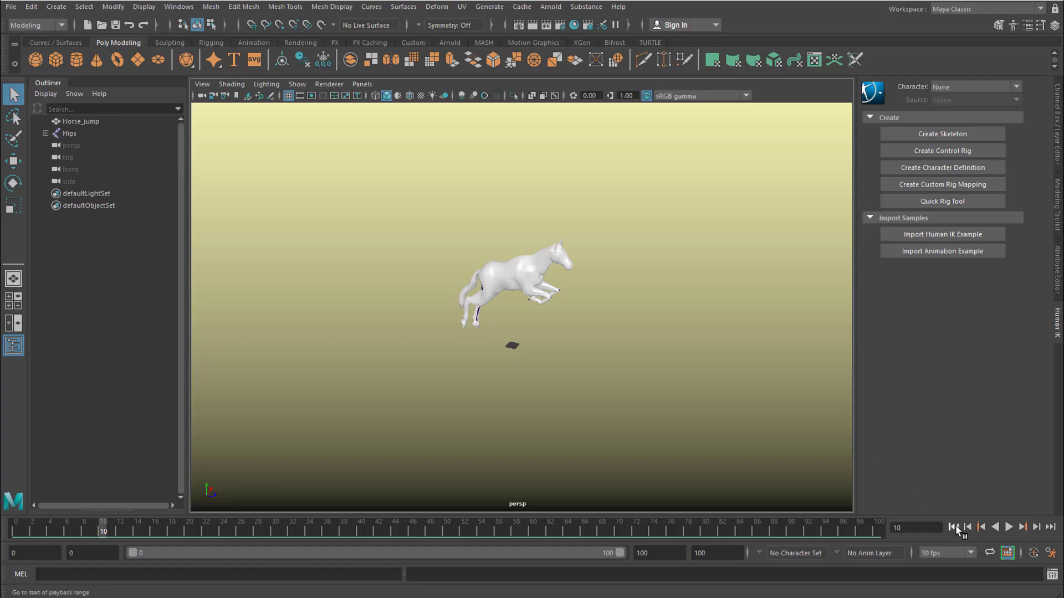
pyautogui.click(1008, 526)
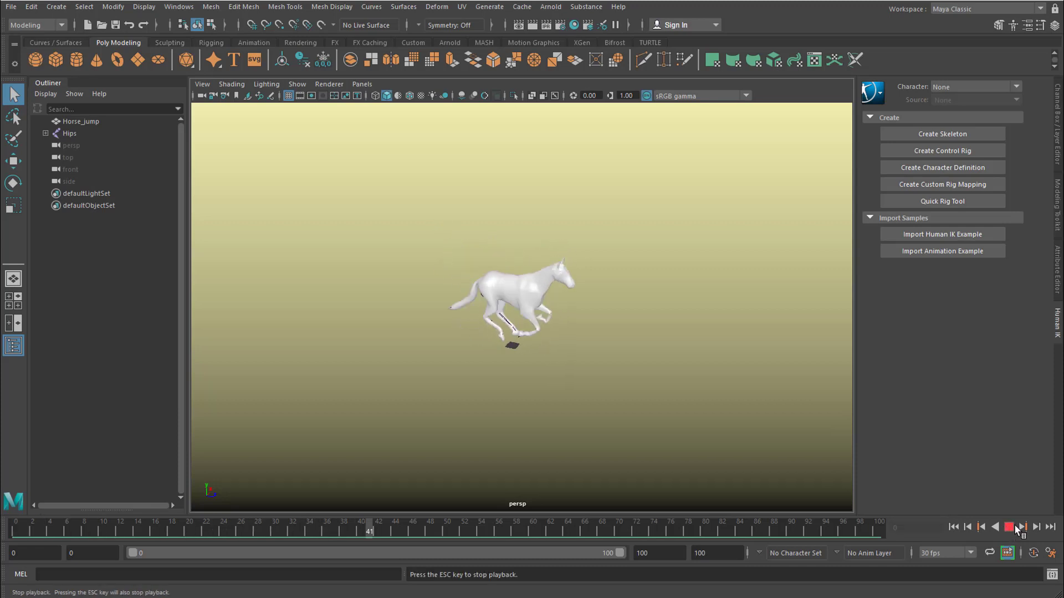
pyautogui.click(1007, 527)
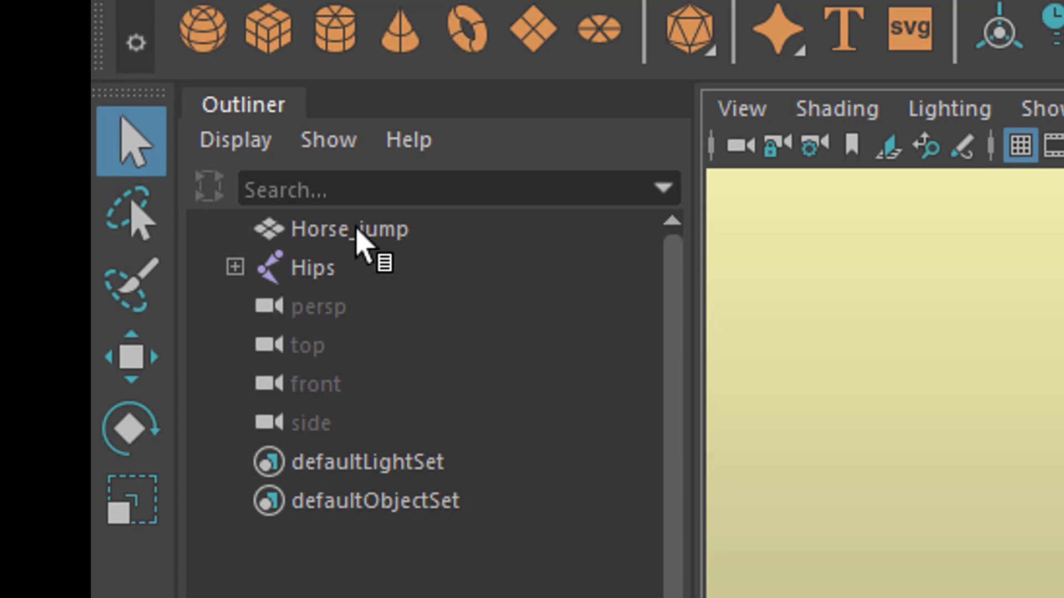
# Hide the Horse_jump mesh and open the Graph Editor on the Hips joint's animation curves.
pyautogui.click(357, 230)
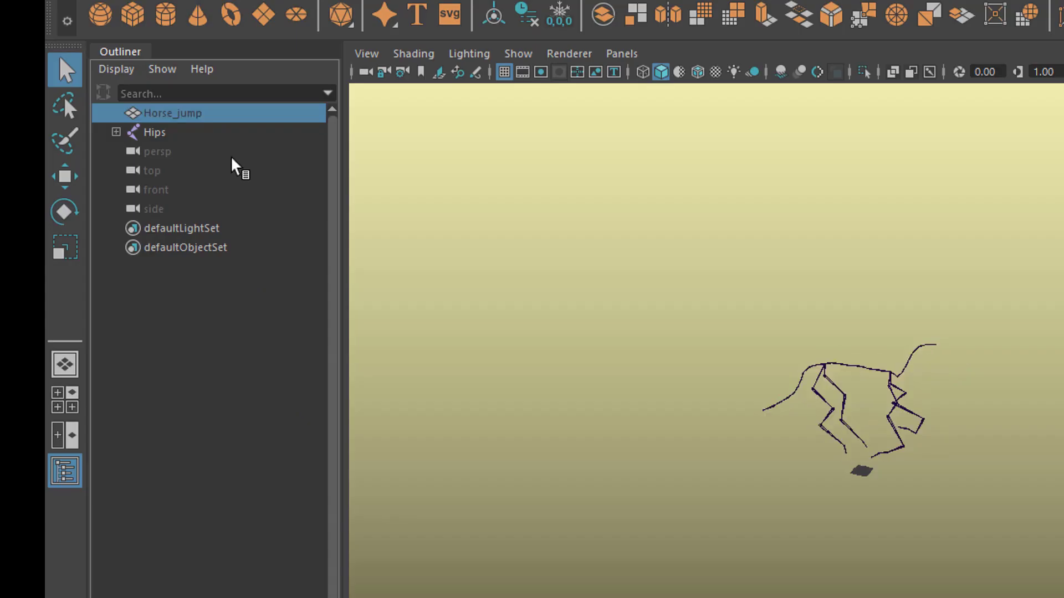
pyautogui.keyDown('alt'); pyautogui.moveTo(943, 482); pyautogui.dragTo(964, 454); pyautogui.keyUp('alt')
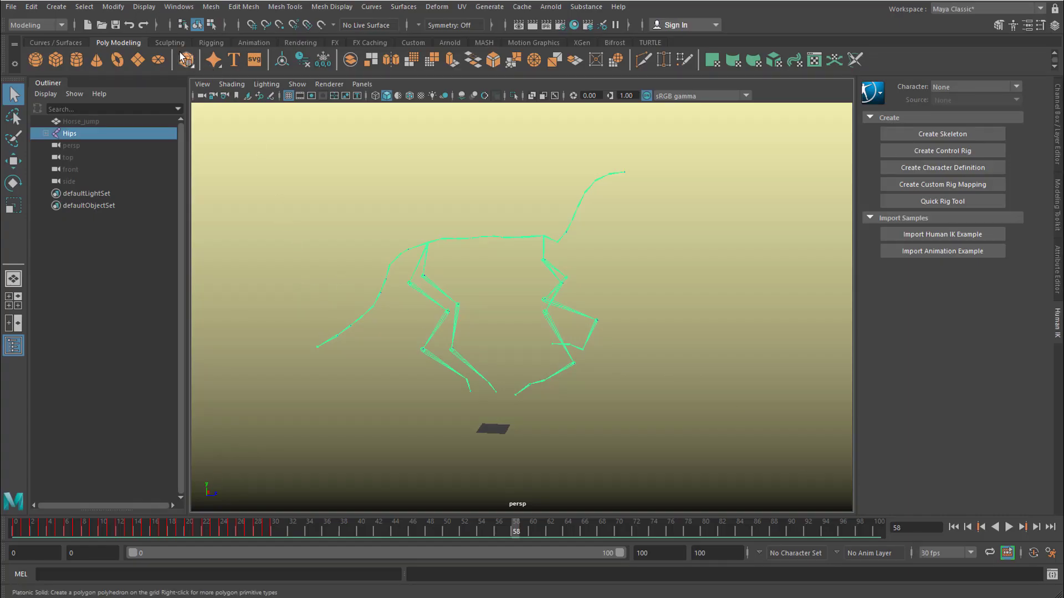
pyautogui.click(180, 6)
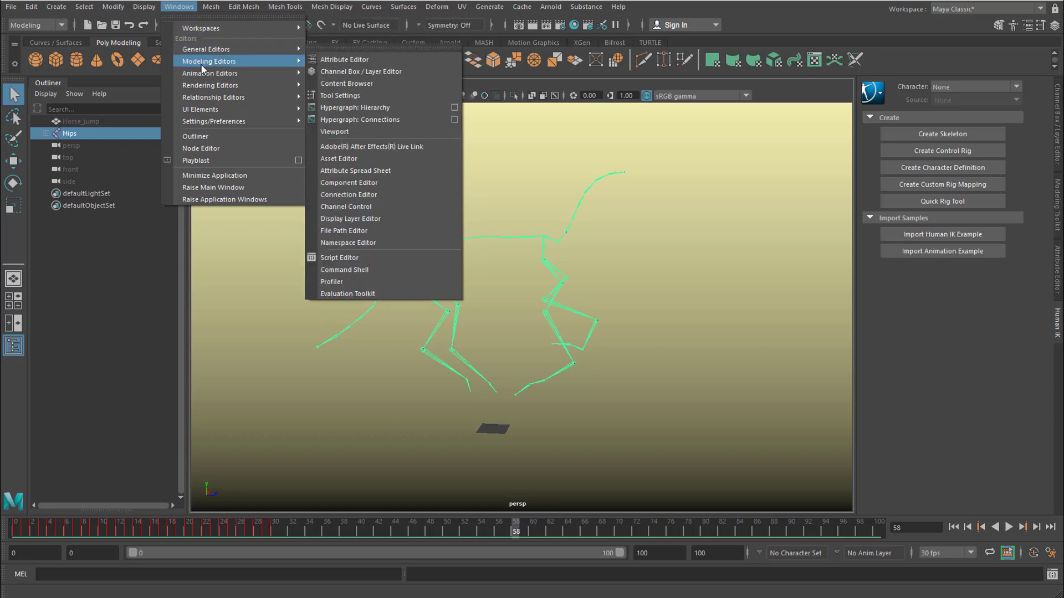
pyautogui.moveTo(202, 77)
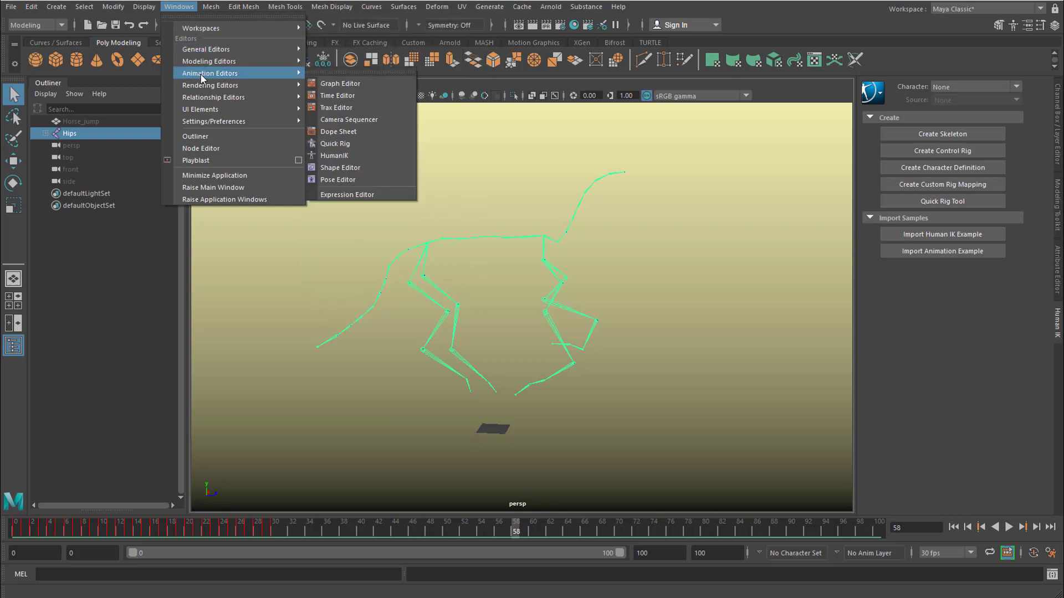
pyautogui.click(345, 87)
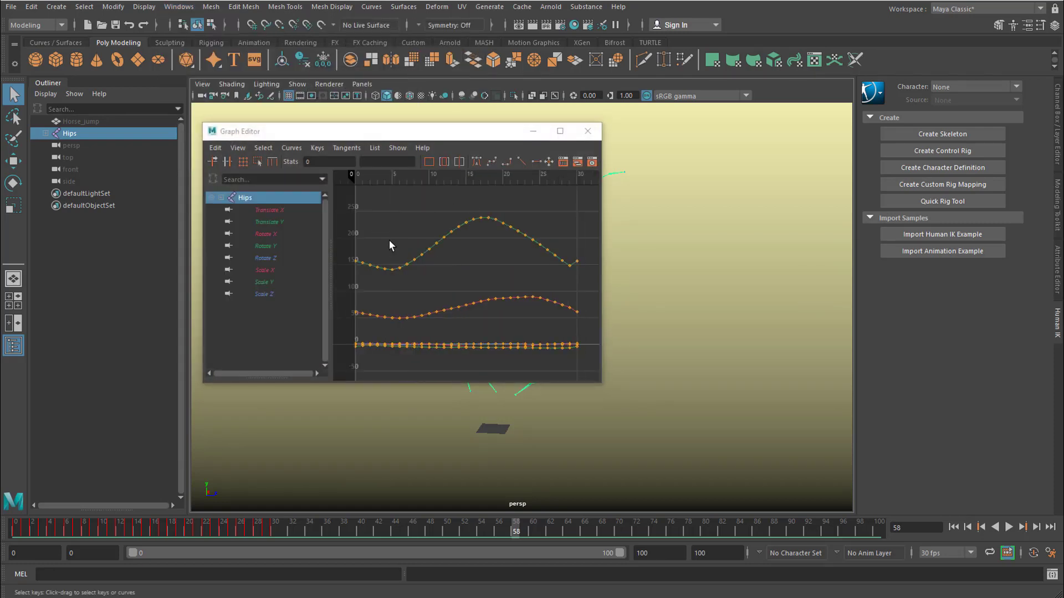
pyautogui.moveTo(422, 138); pyautogui.dragTo(487, 145)
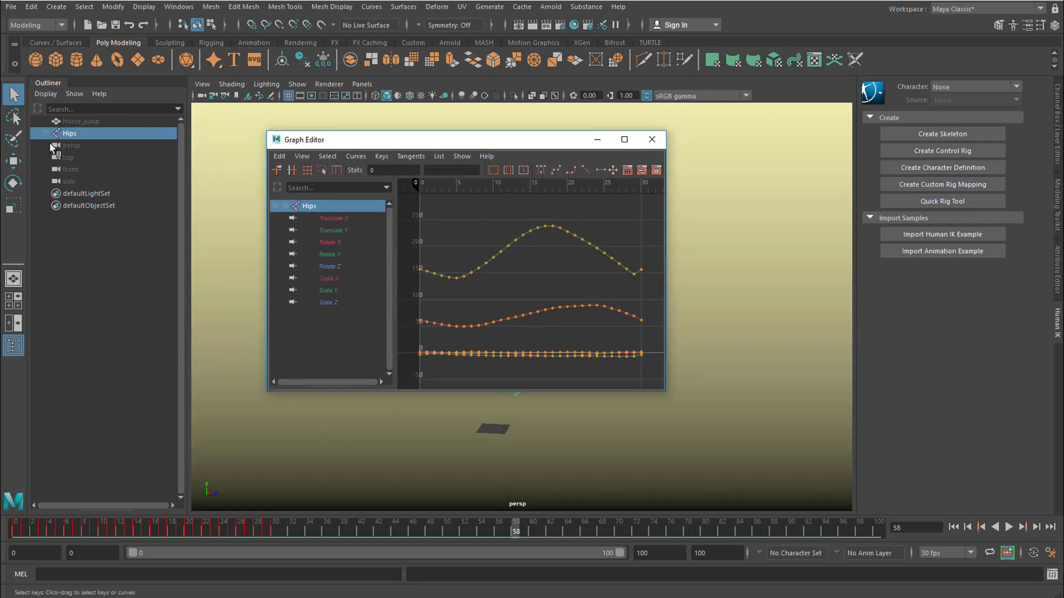
# Expand the entire Hips hierarchy and select all of its joints from Hips down to RightFootIndex1.
pyautogui.moveTo(397, 147); pyautogui.dragTo(645, 246)
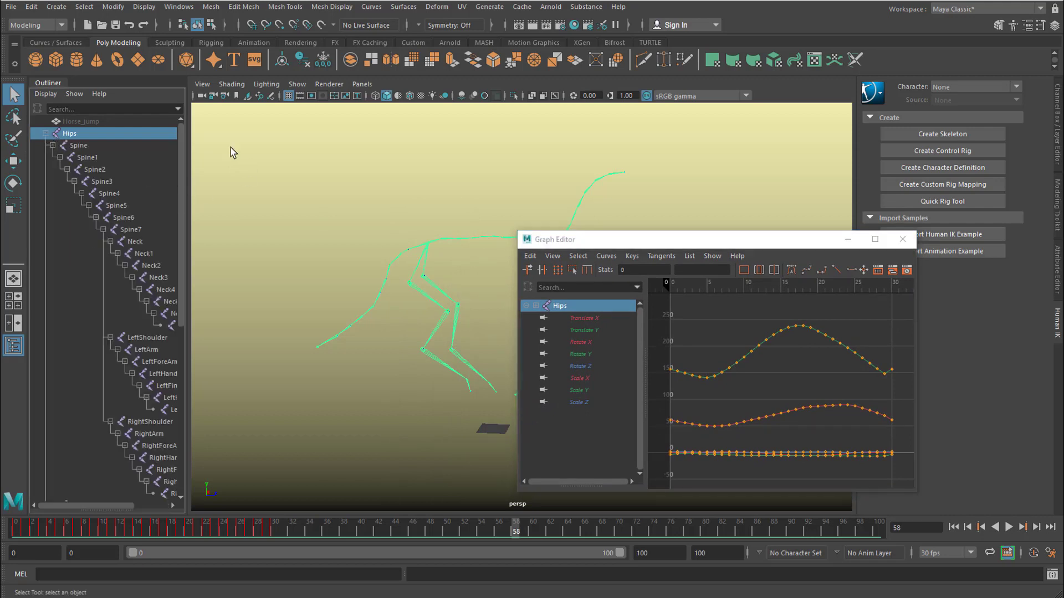
pyautogui.moveTo(183, 163); pyautogui.dragTo(176, 230)
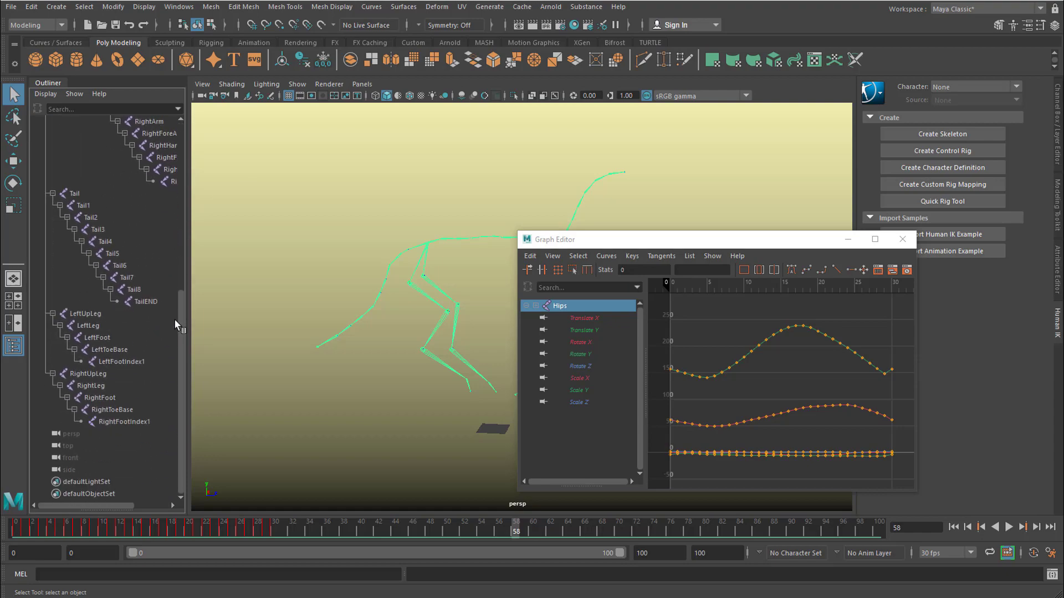
pyautogui.keyDown('shift'); pyautogui.click(129, 424); pyautogui.keyUp('shift')
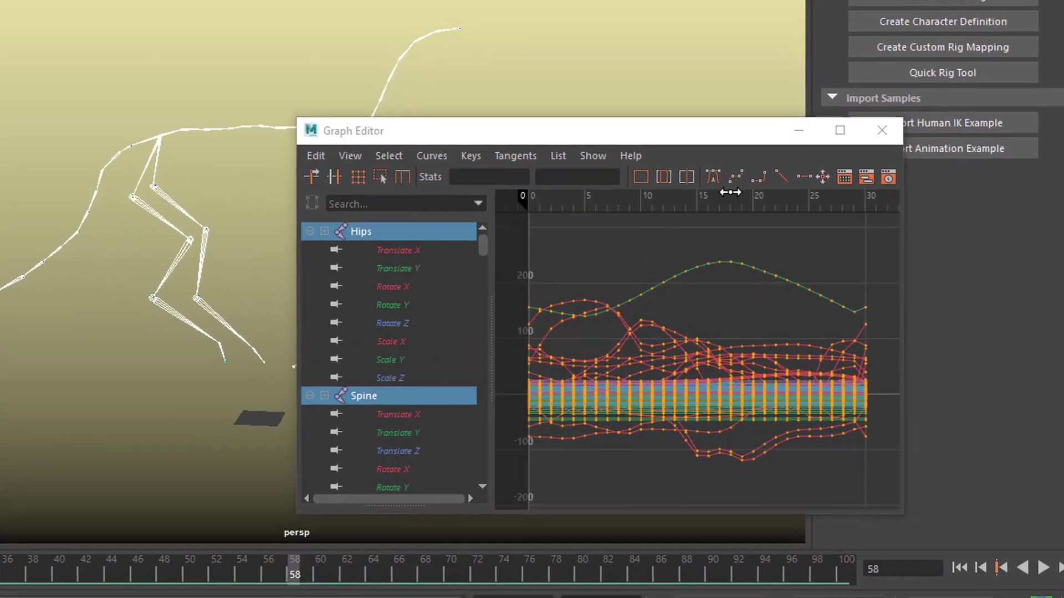
# Set the post infinity of all the selected joints' animation curves to Cycle and close the Graph Editor.
pyautogui.click(333, 100)
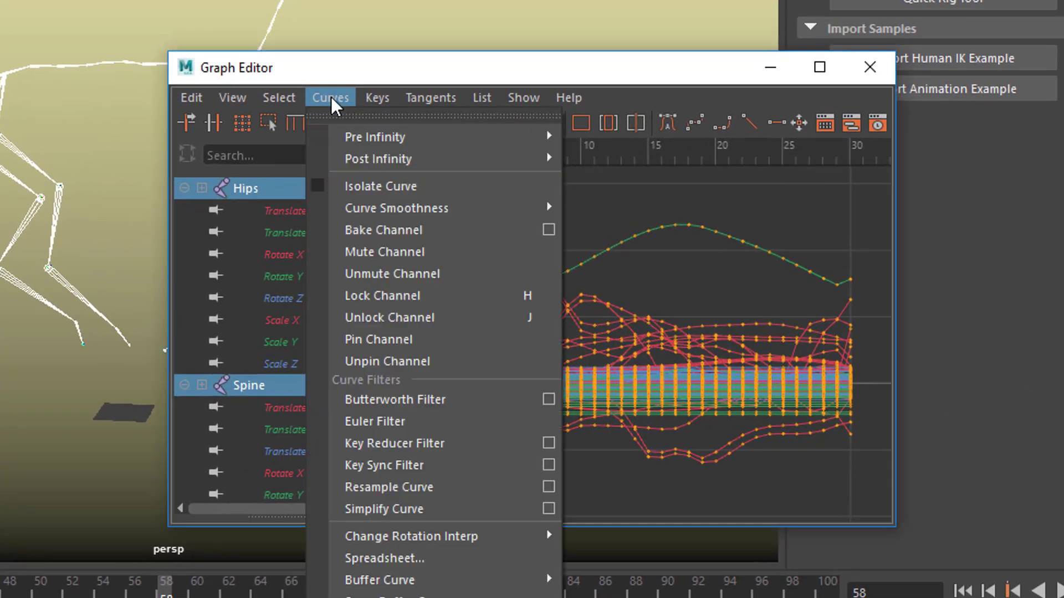
pyautogui.moveTo(408, 158)
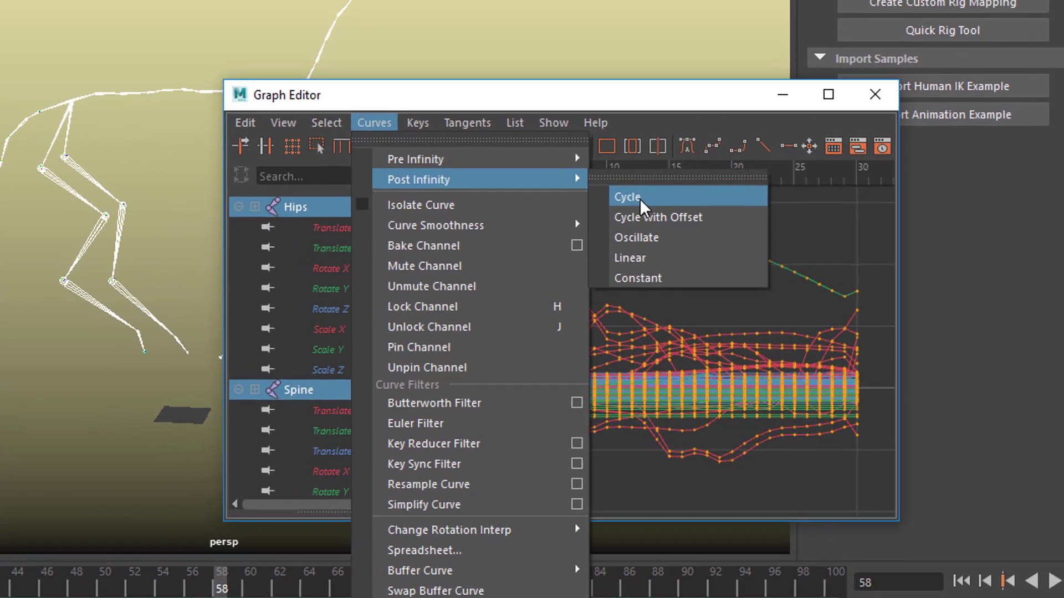
pyautogui.click(639, 198)
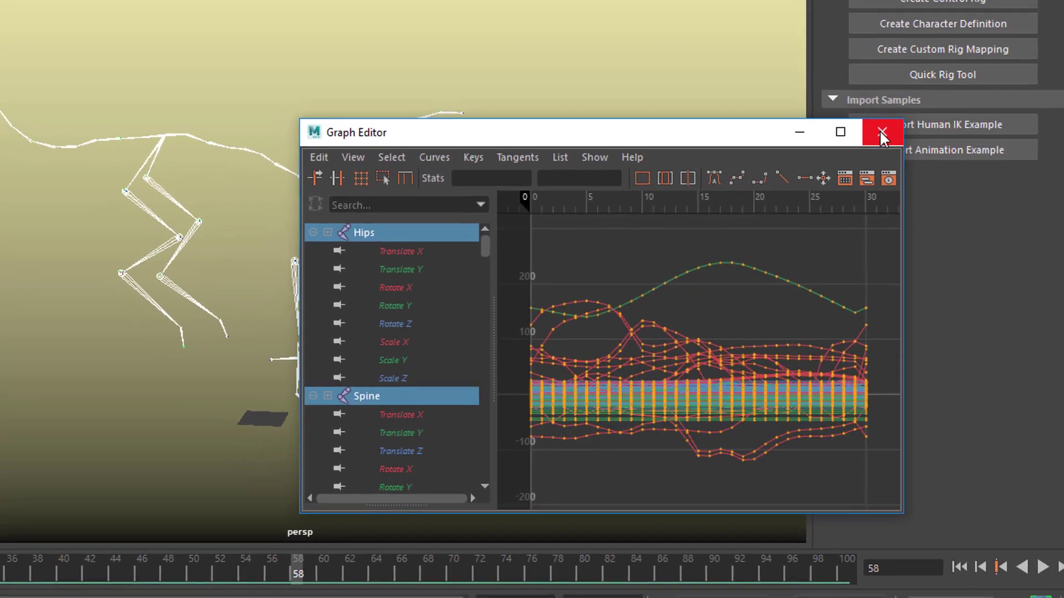
pyautogui.click(880, 133)
# Play the cycled skeleton animation from the first frame and extend the playback range to end at frame 120.
pyautogui.click(959, 566)
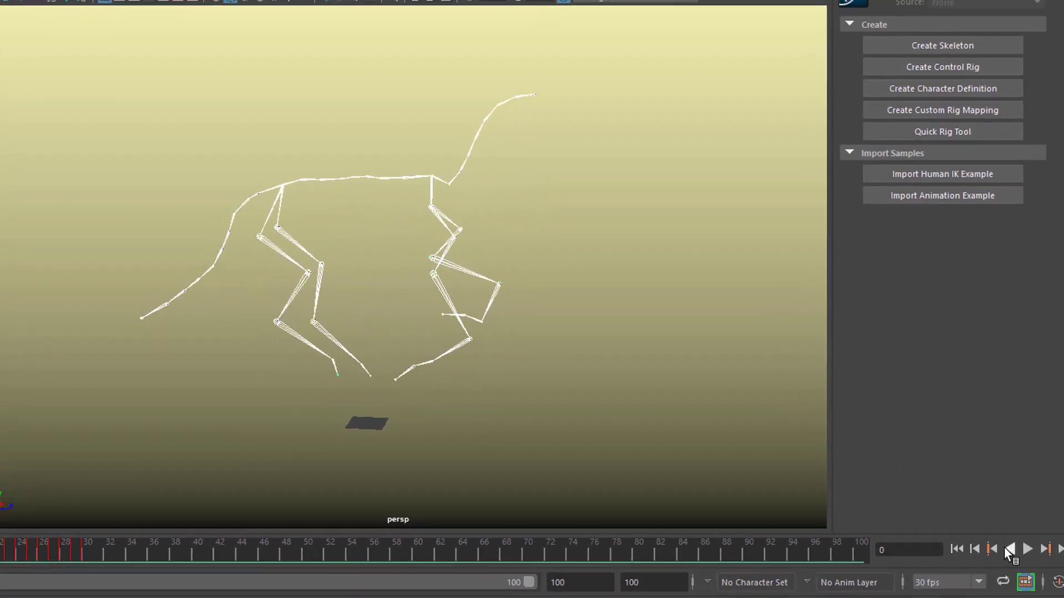
pyautogui.click(1026, 547)
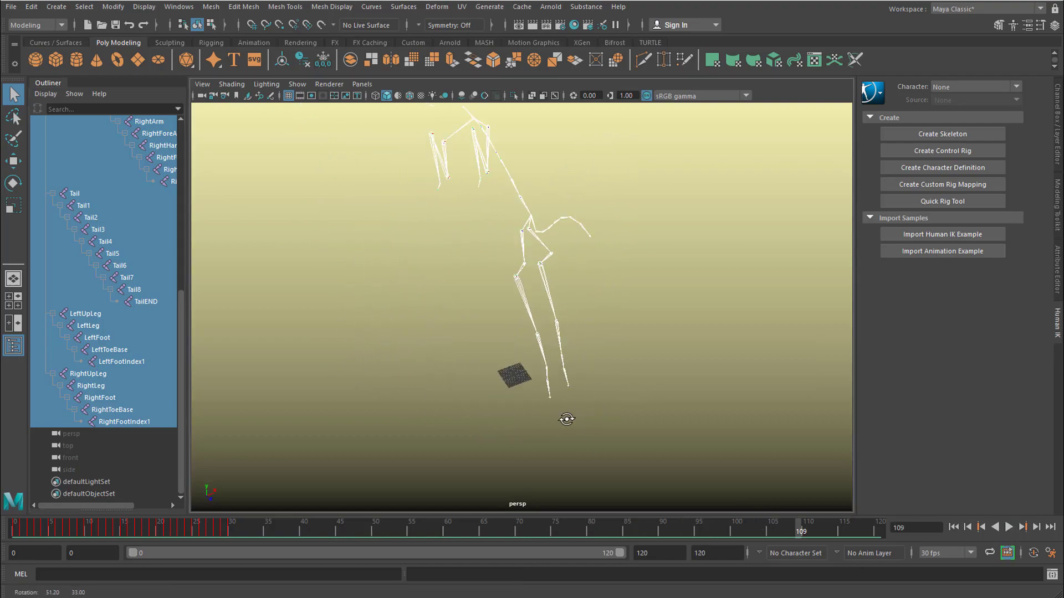
pyautogui.keyDown('alt'); pyautogui.moveTo(399, 401); pyautogui.dragTo(558, 481, button='middle'); pyautogui.keyUp('alt')
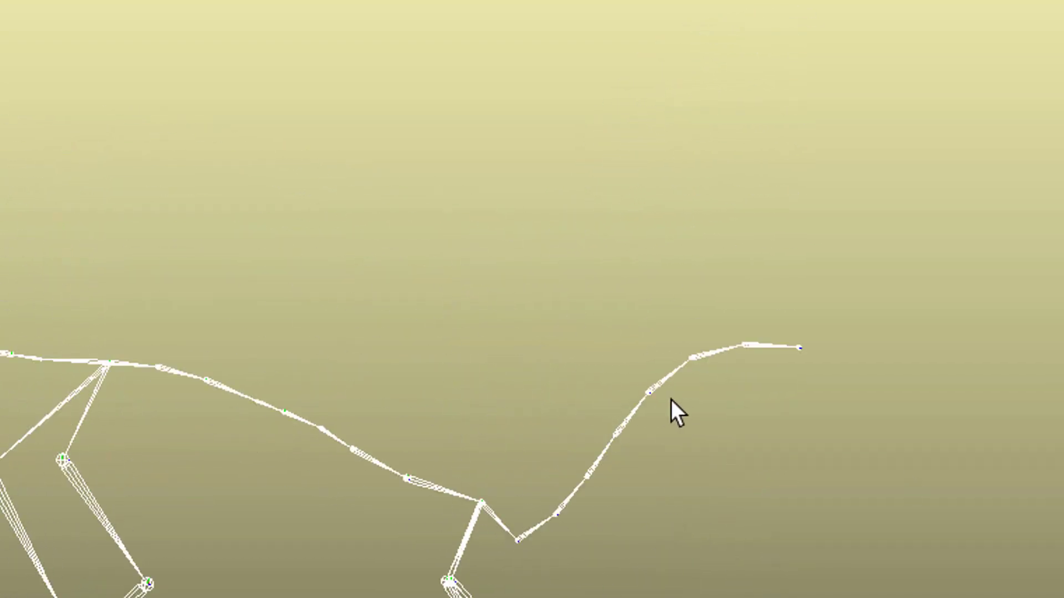
# Select the Neck4 joint and examine the skeleton's joint chains up close and from another angle.
pyautogui.click(669, 376)
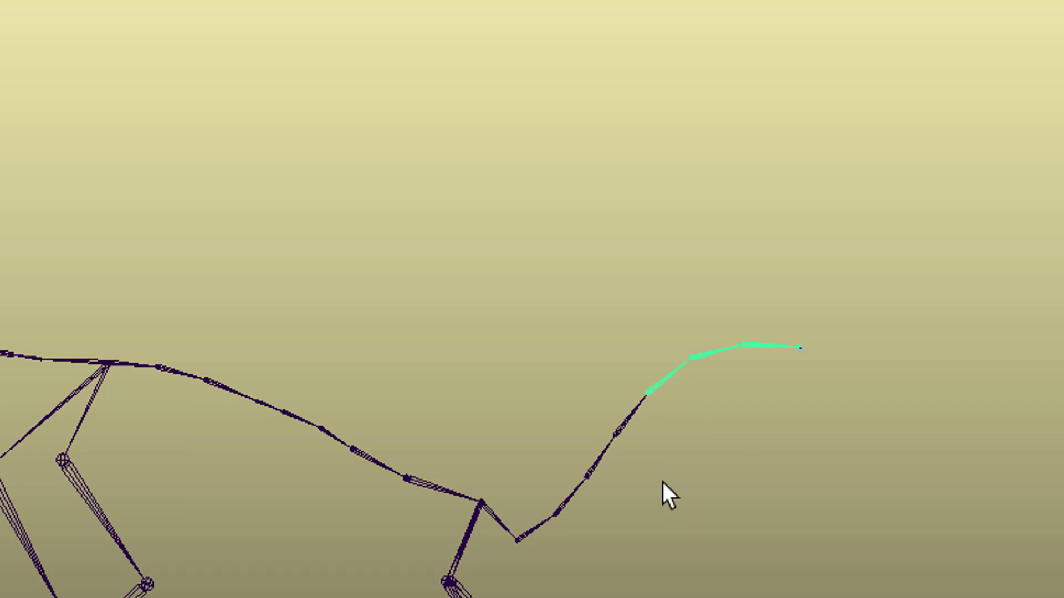
pyautogui.keyDown('alt'); pyautogui.moveTo(662, 482); pyautogui.dragTo(679, 461, button='middle'); pyautogui.keyUp('alt')
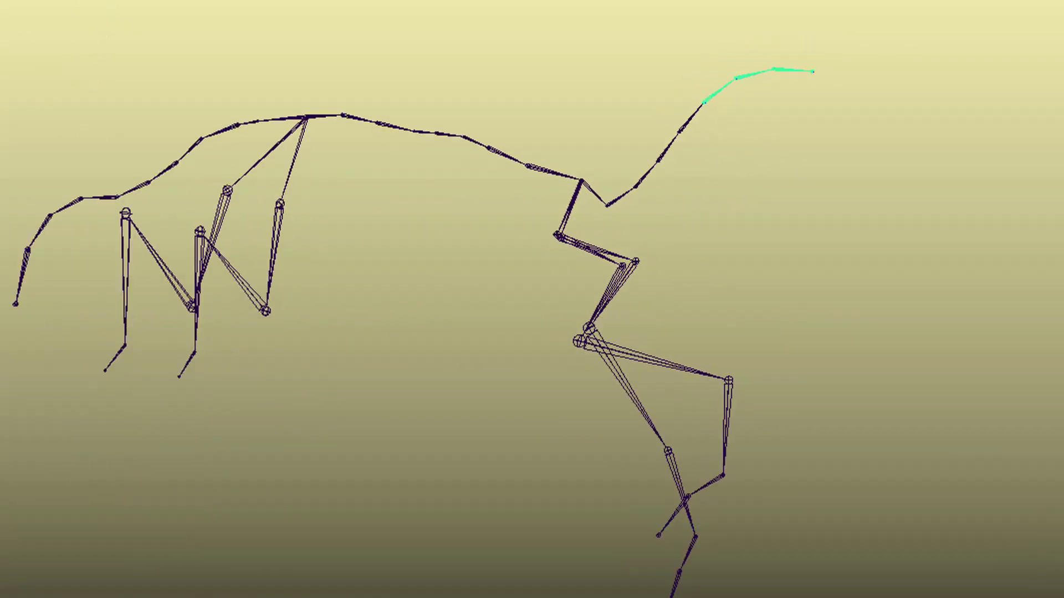
pyautogui.keyDown('alt'); pyautogui.moveTo(843, 340); pyautogui.dragTo(568, 338); pyautogui.keyUp('alt')
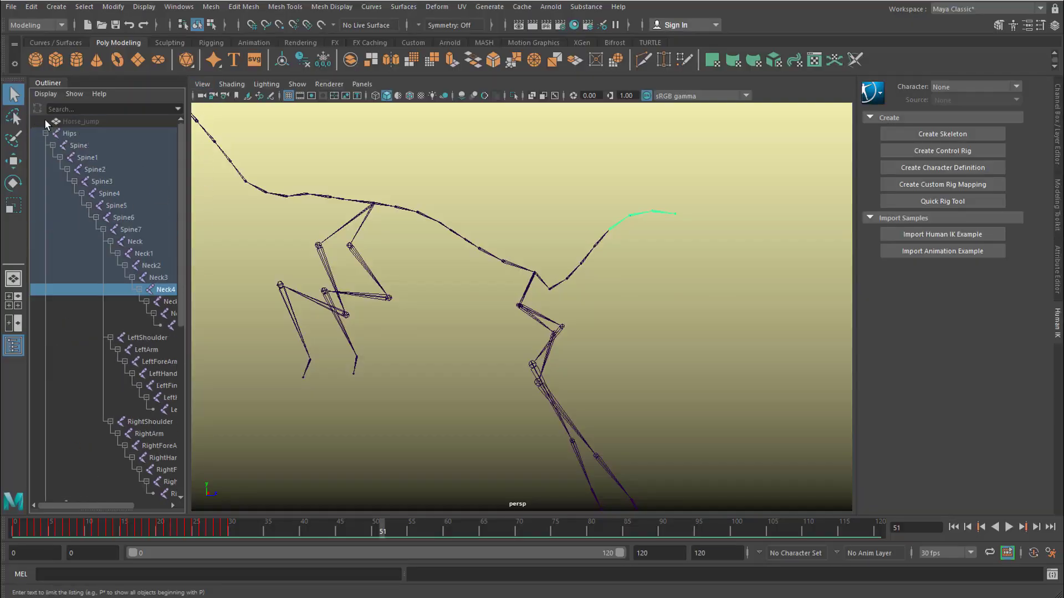
# Unhide the Horse_jump mesh, turn on textured display in the perspective view, and deselect the mesh.
pyautogui.click(69, 122)
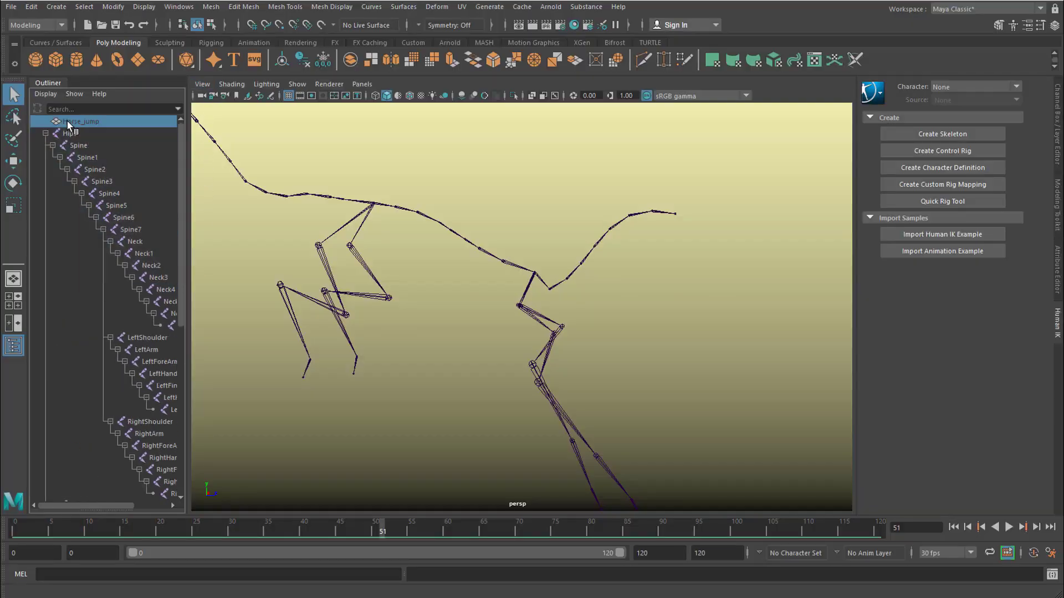
pyautogui.hotkey('shift', 'h')
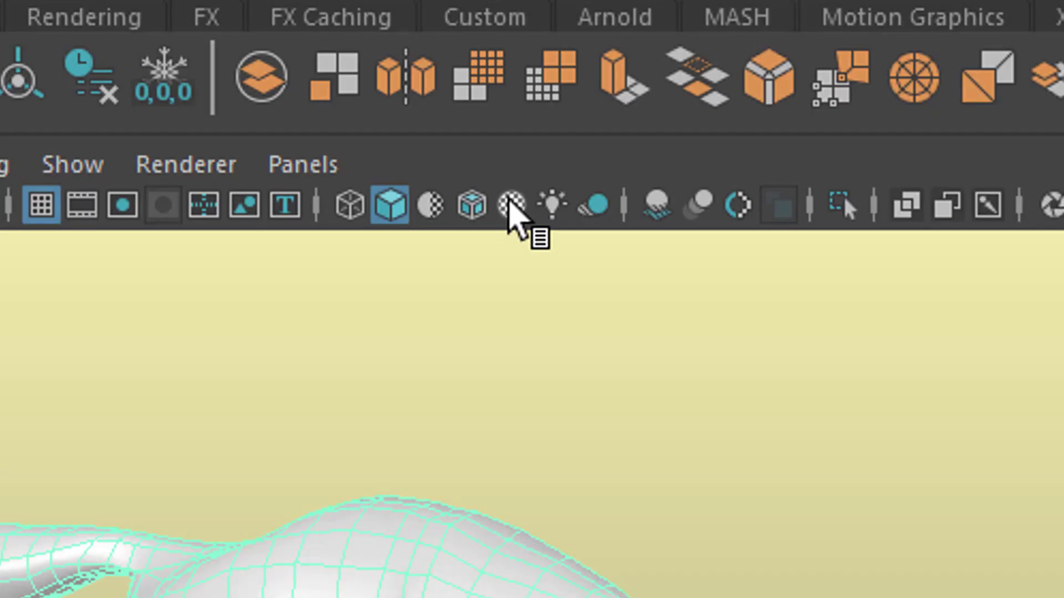
pyautogui.click(421, 96)
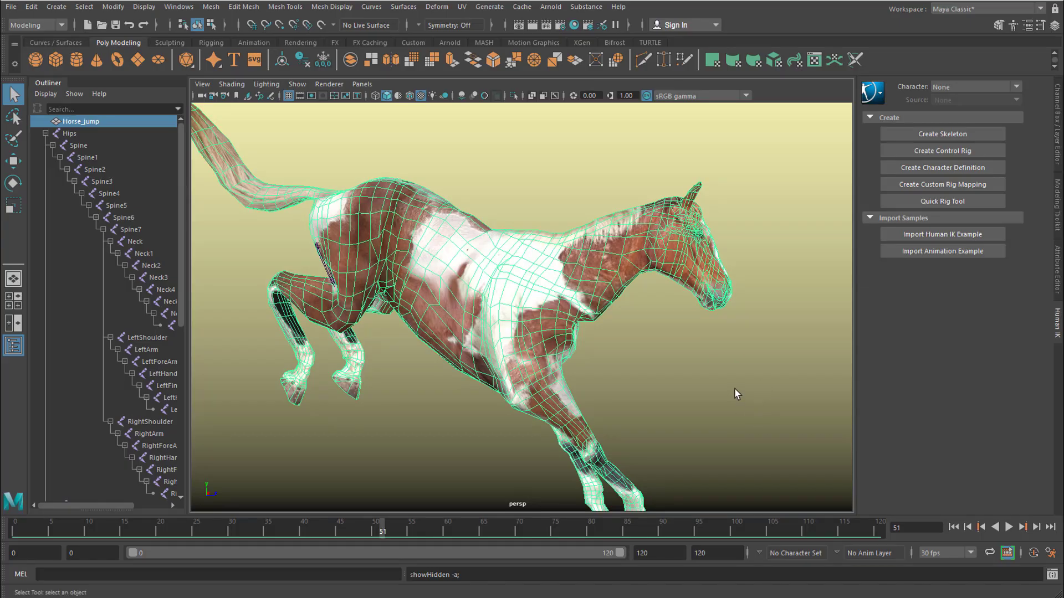
pyautogui.click(724, 389)
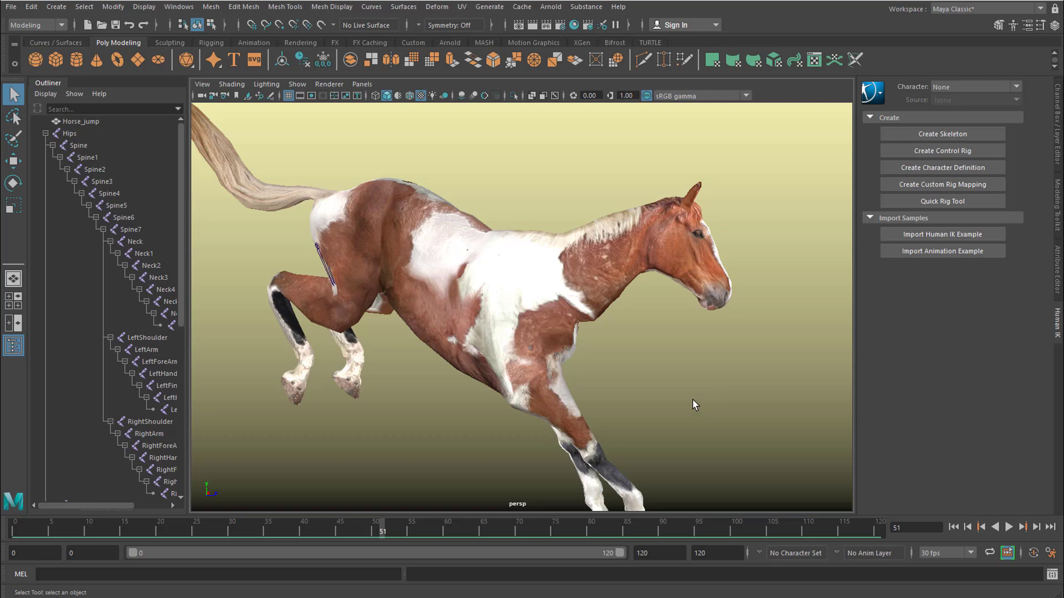
# Examine the textured horse's coat, flank and shoulder up close from several angles.
pyautogui.keyDown('alt'); pyautogui.moveTo(677, 387); pyautogui.dragTo(761, 367); pyautogui.keyUp('alt')
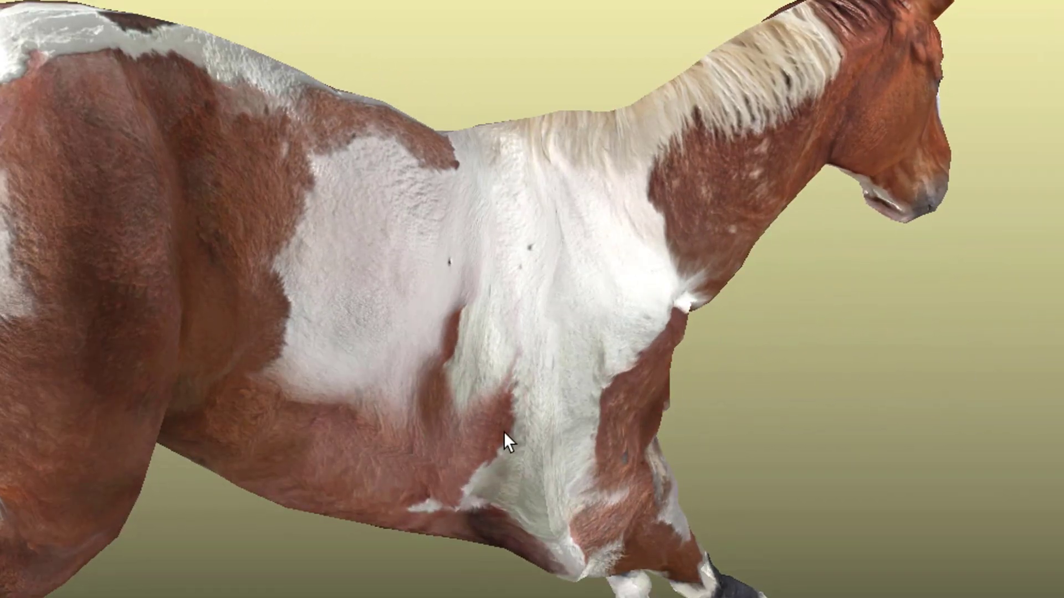
pyautogui.keyDown('alt'); pyautogui.moveTo(607, 427); pyautogui.dragTo(630, 411); pyautogui.keyUp('alt')
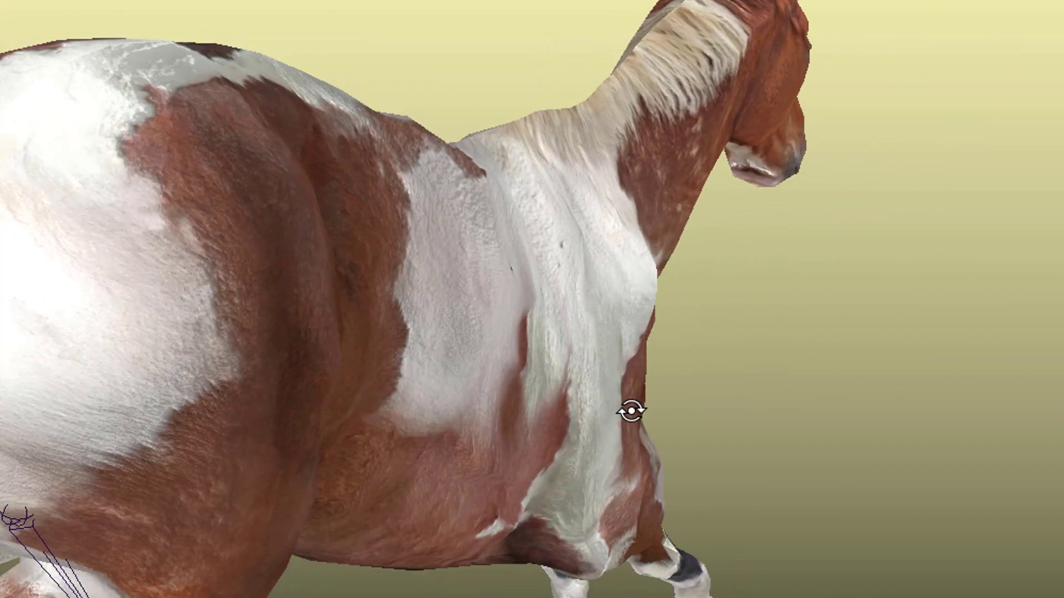
pyautogui.keyDown('alt'); pyautogui.moveTo(629, 411); pyautogui.dragTo(875, 420, button='right'); pyautogui.keyUp('alt')
pyautogui.keyDown('alt'); pyautogui.moveTo(916, 423); pyautogui.dragTo(519, 324); pyautogui.keyUp('alt')
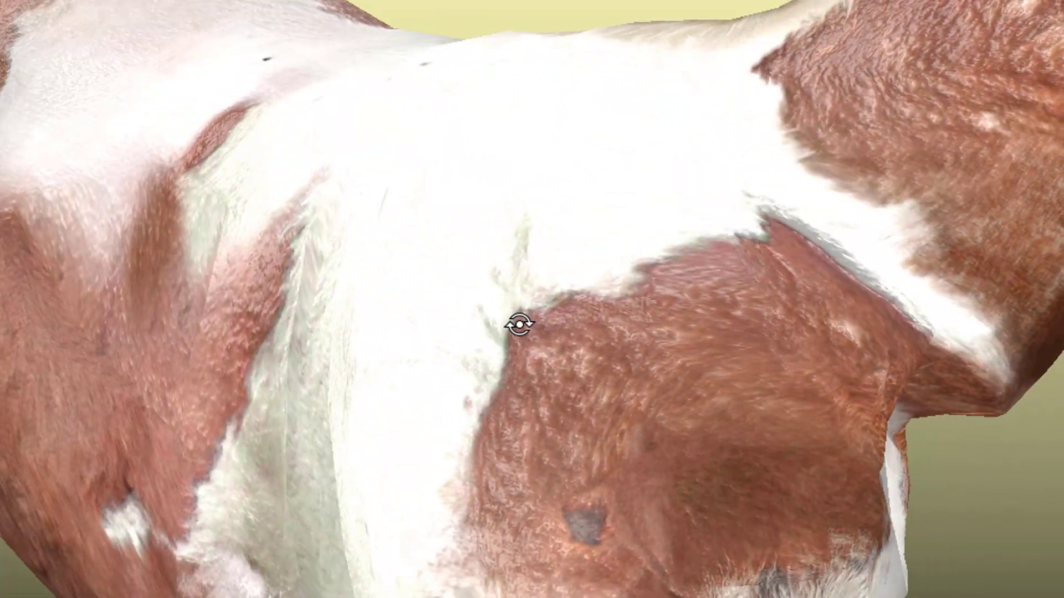